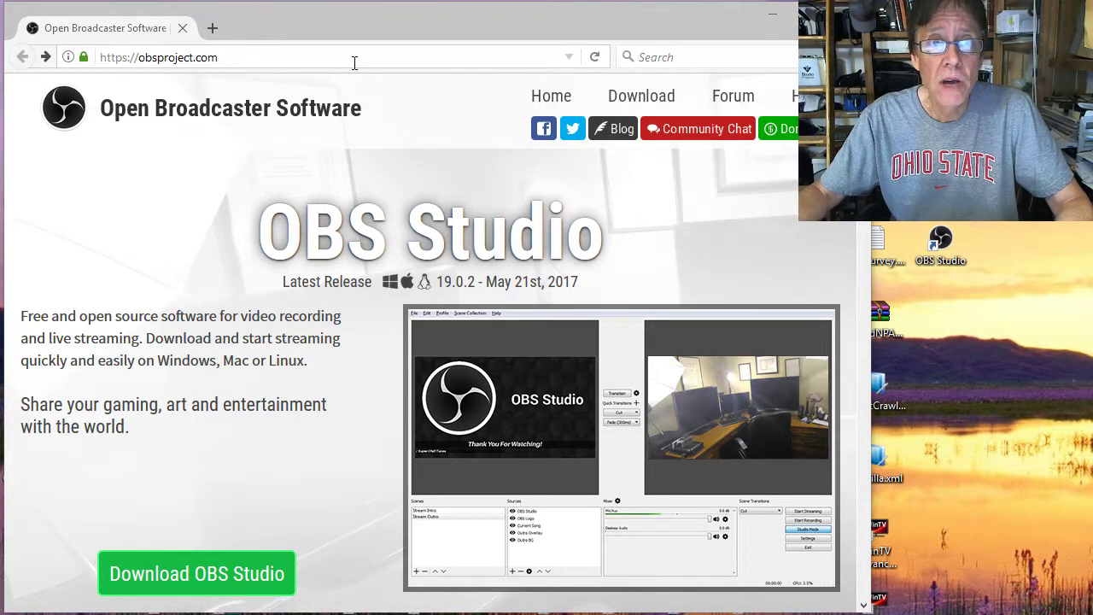
Step: Open the download page of the OBS Project website
left_click(658, 102)
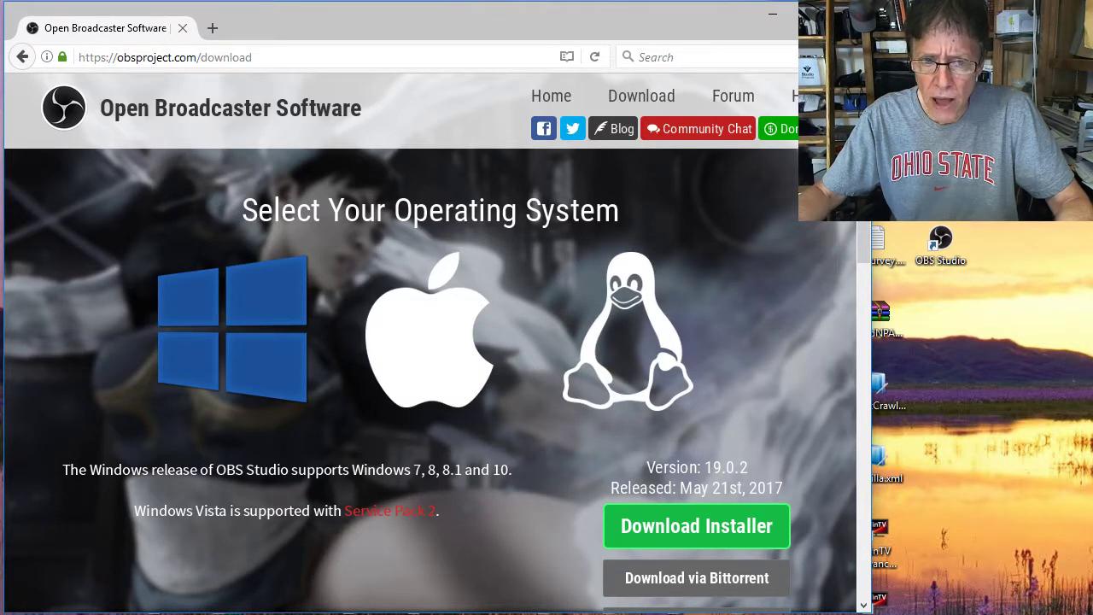
Step: Switch to OBS Studio and minimize the browser, leaving the OBS window alone over the desktop
key("alt+Tab")
left_click_drag(786, 340, 466, 80)
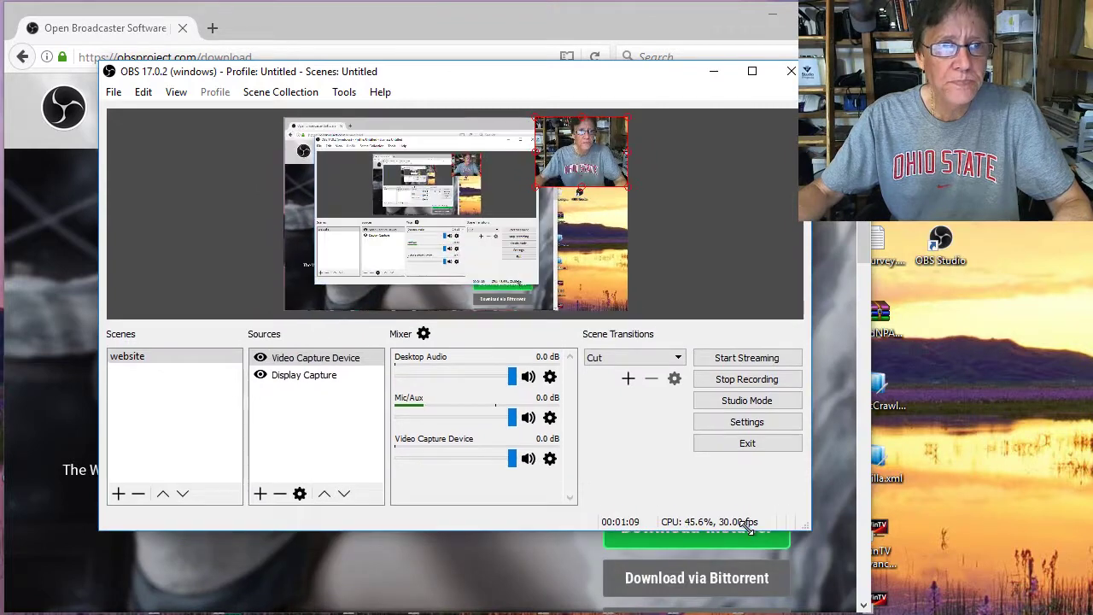
left_click_drag(603, 81, 541, 99)
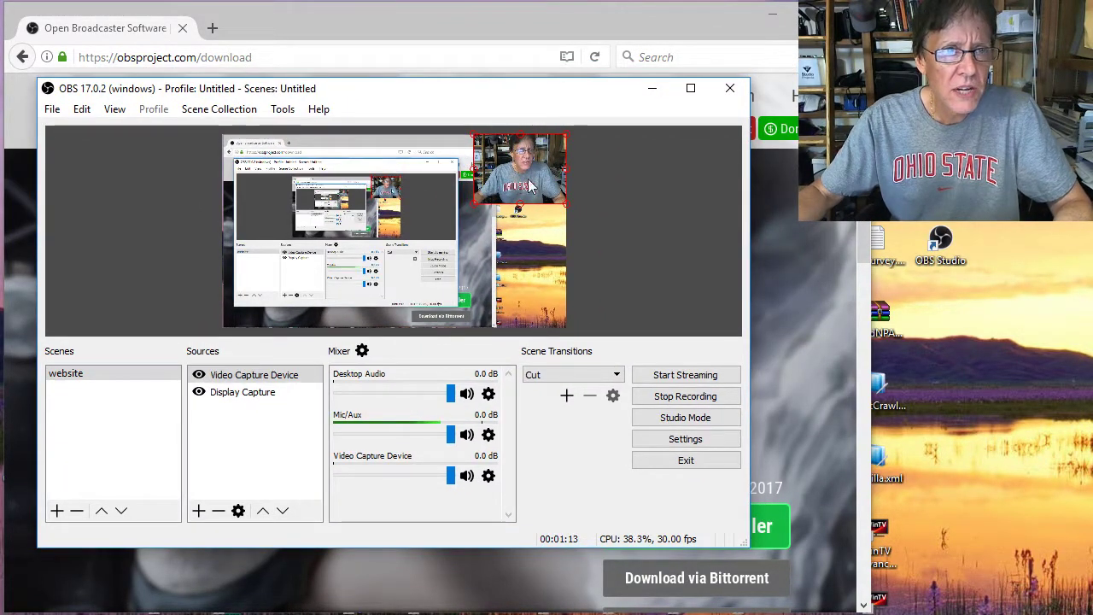
left_click(773, 14)
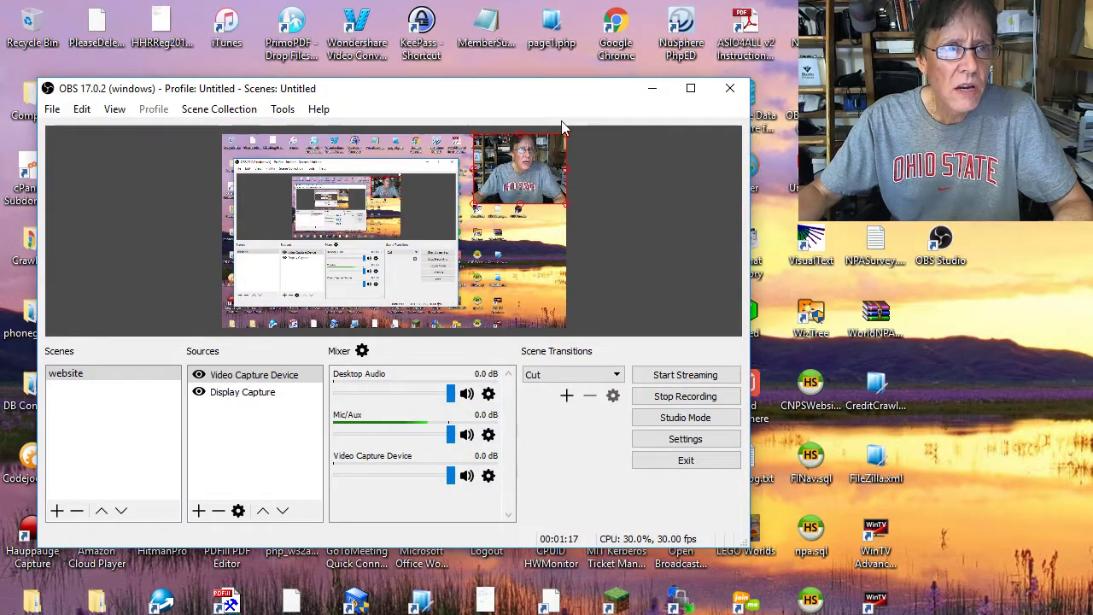
left_click_drag(518, 86, 533, 59)
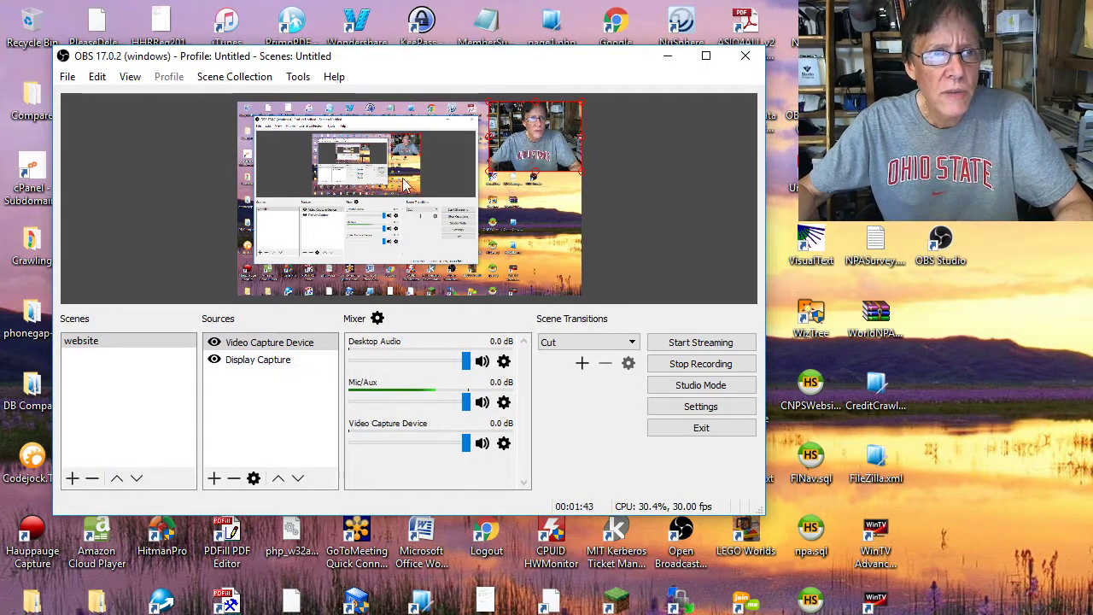
Step: Select the Video Capture Device and Display Capture sources in turn to see which preview area each one covers
left_click(253, 363)
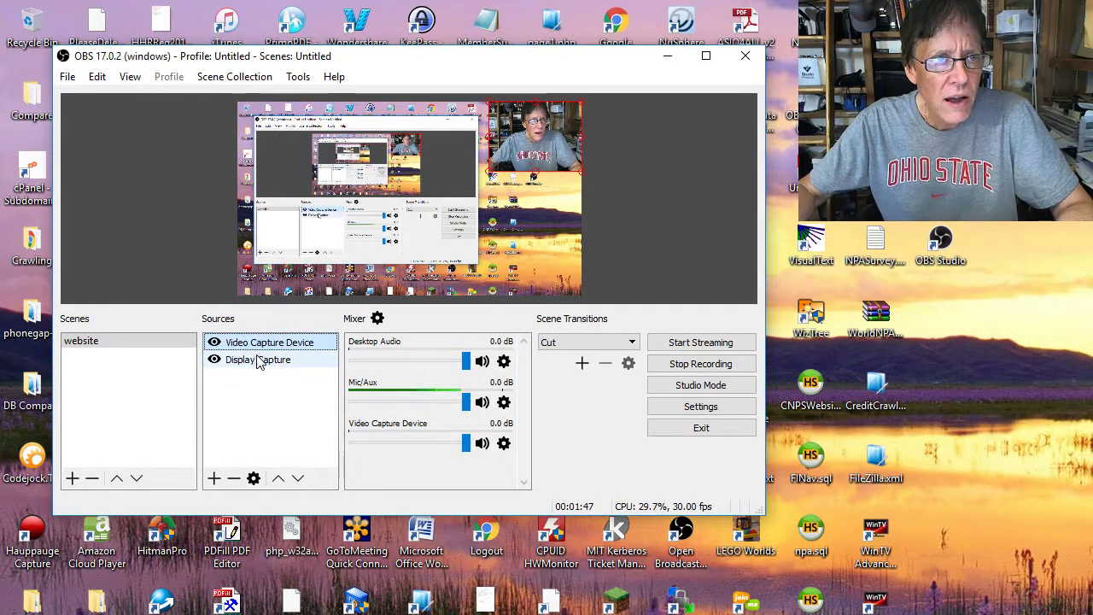
left_click(262, 342)
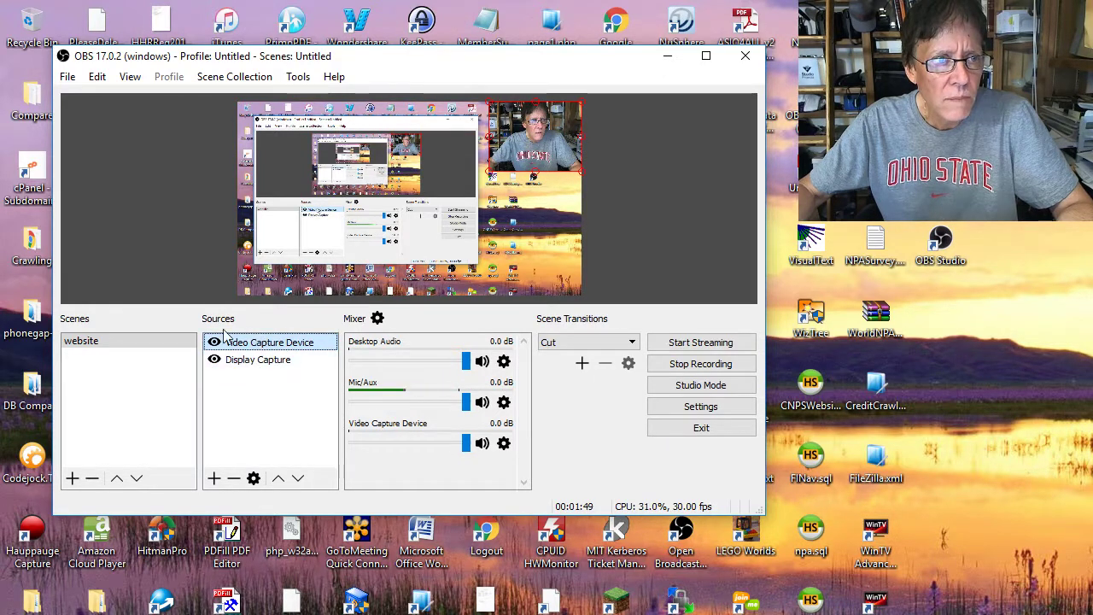
left_click(259, 362)
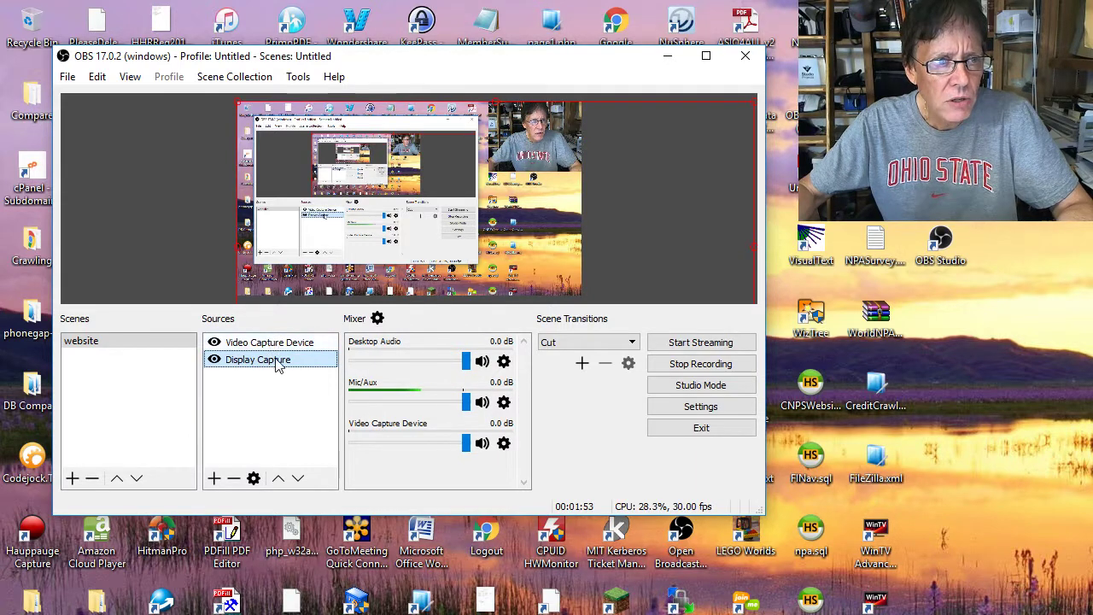
Step: Remove the Video Capture Device source from the website scene
left_click(294, 345)
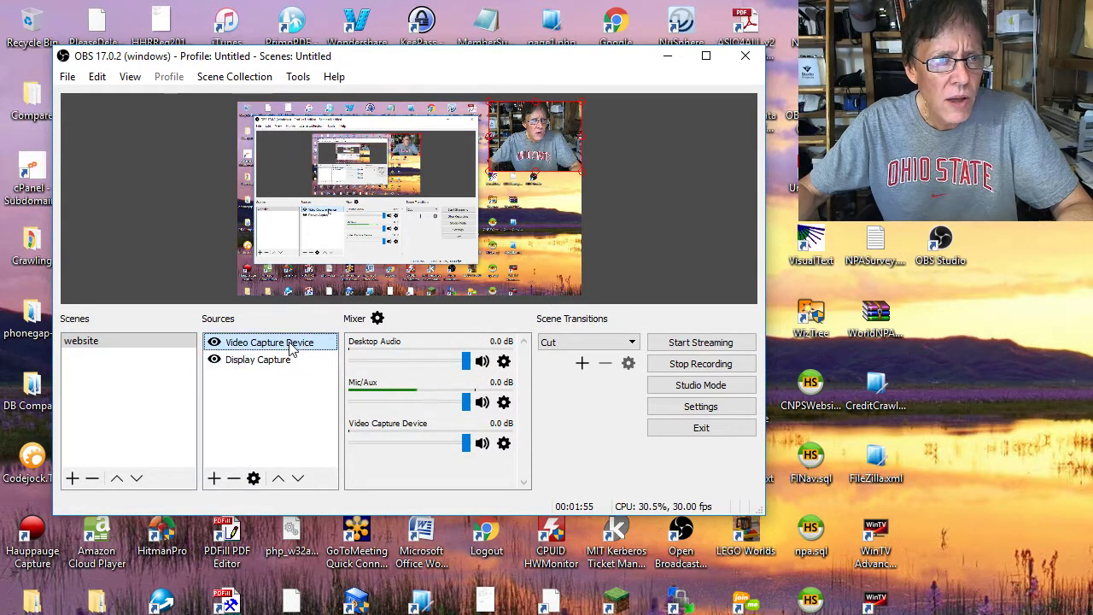
left_click(234, 479)
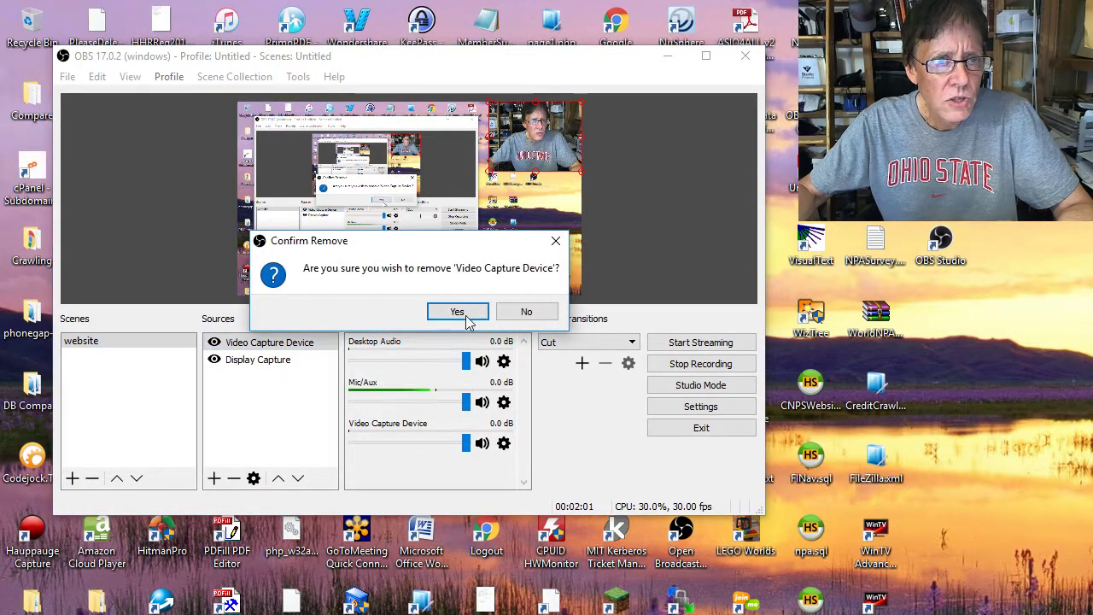
left_click(458, 313)
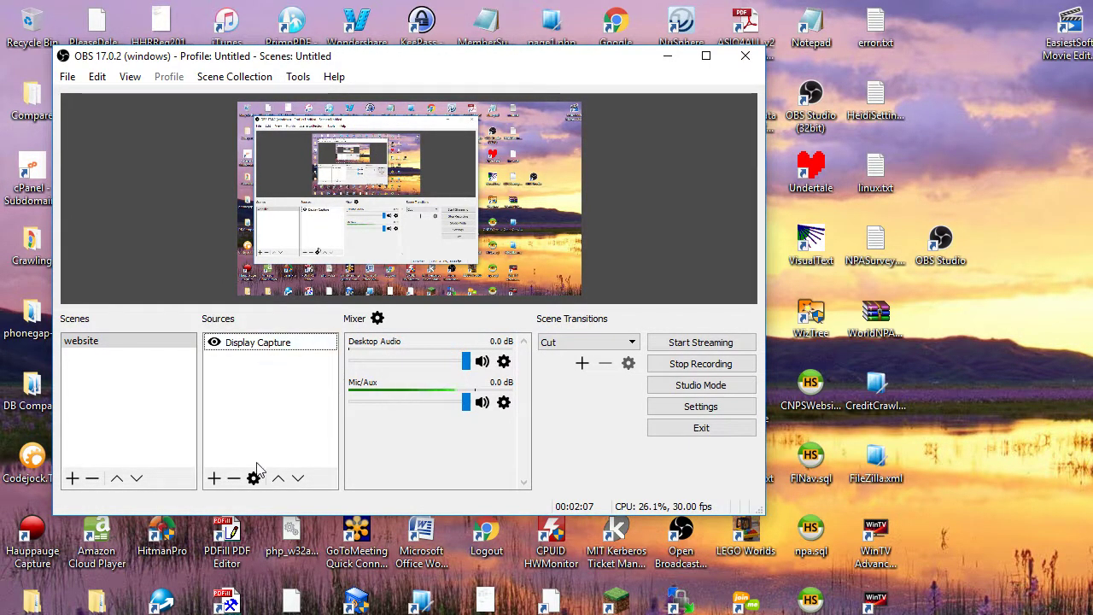
Step: Add a new Video Capture Device source that uses the Logitech HD Pro Webcam C910
left_click(214, 479)
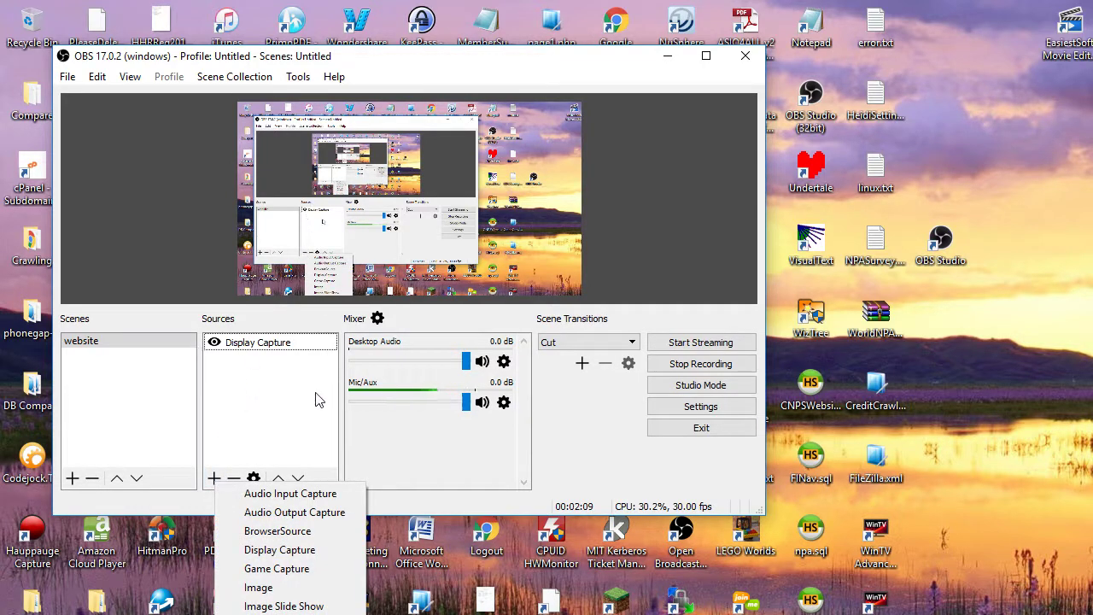
left_click(282, 614)
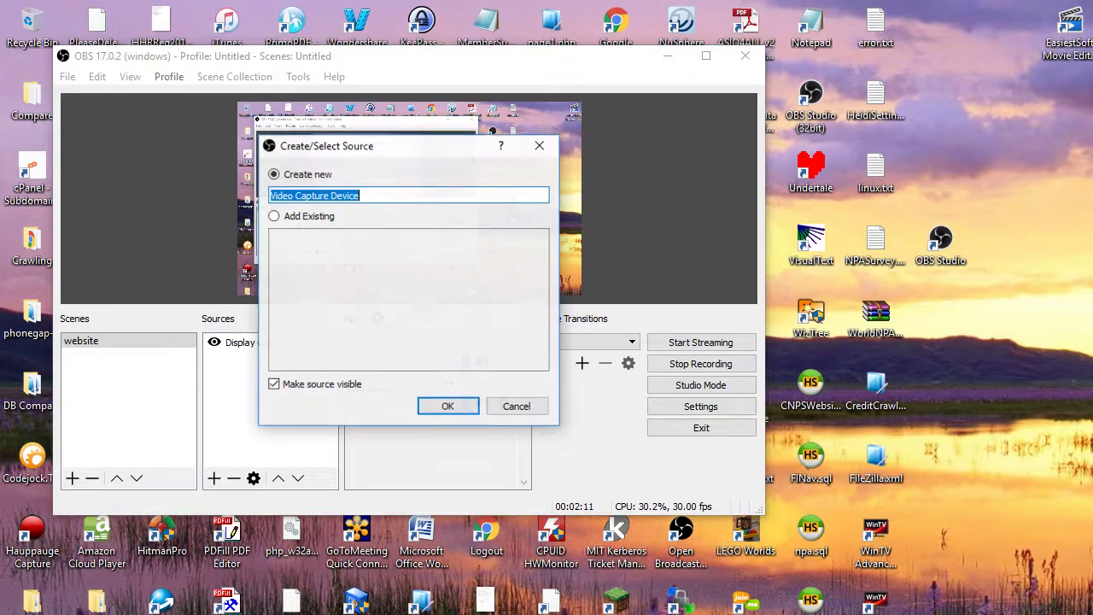
left_click(436, 407)
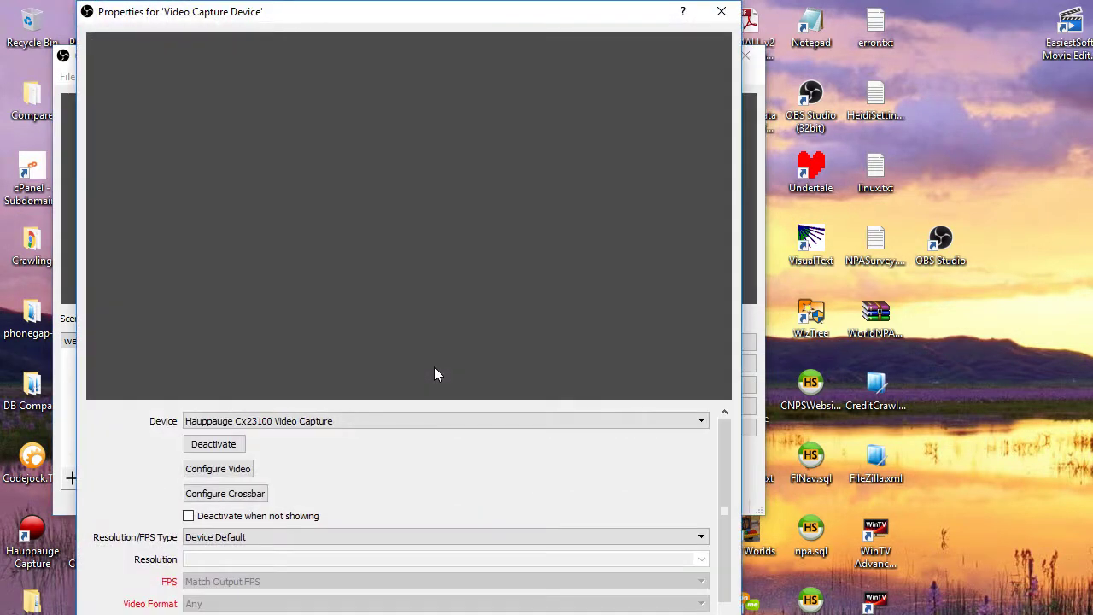
left_click(341, 422)
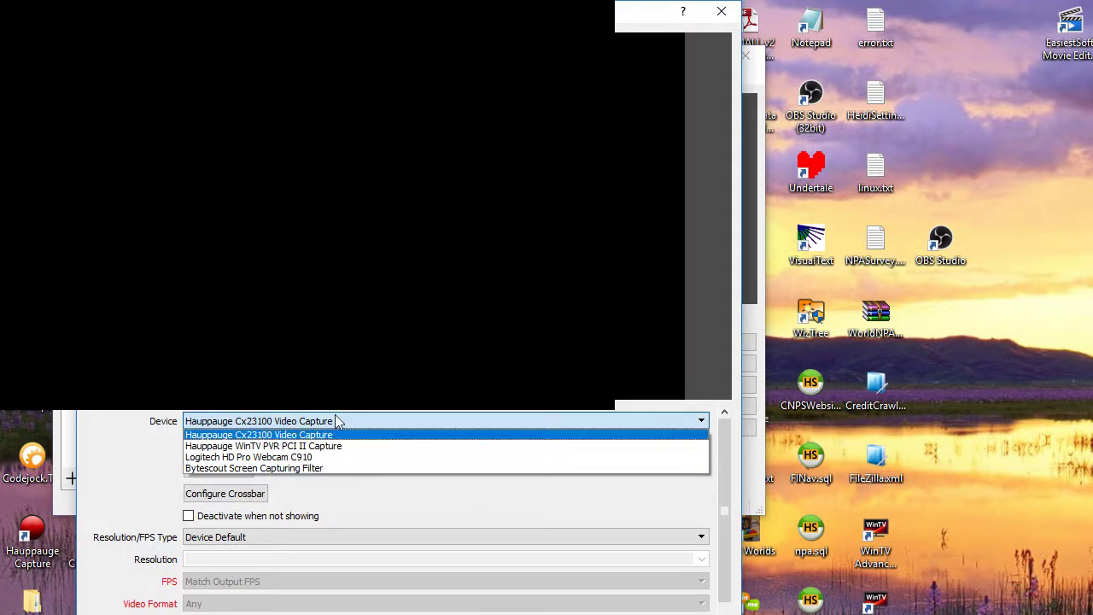
left_click(315, 458)
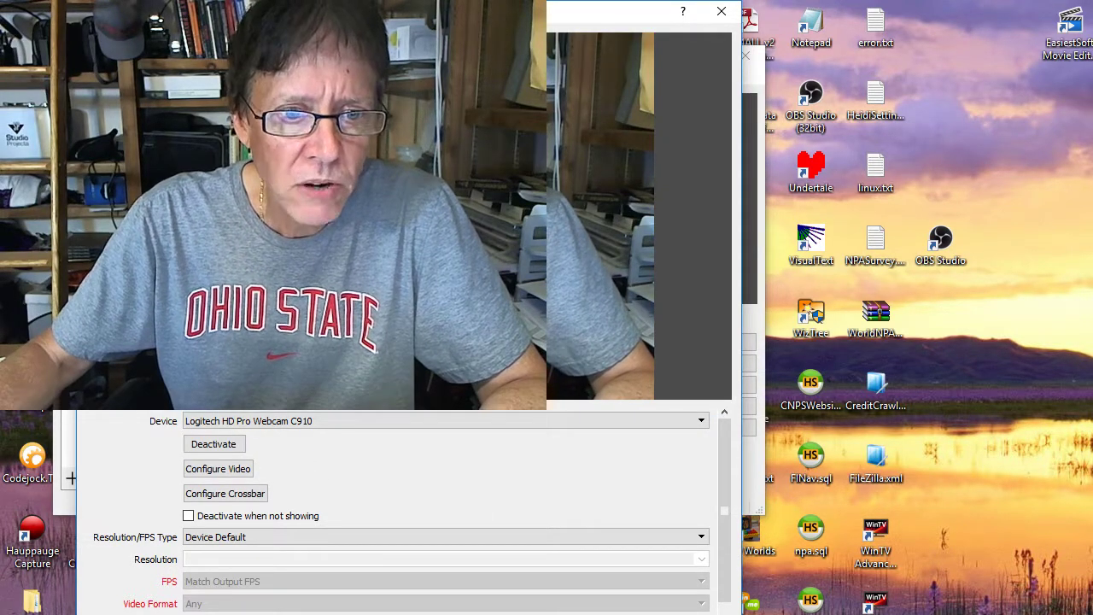
key("Return")
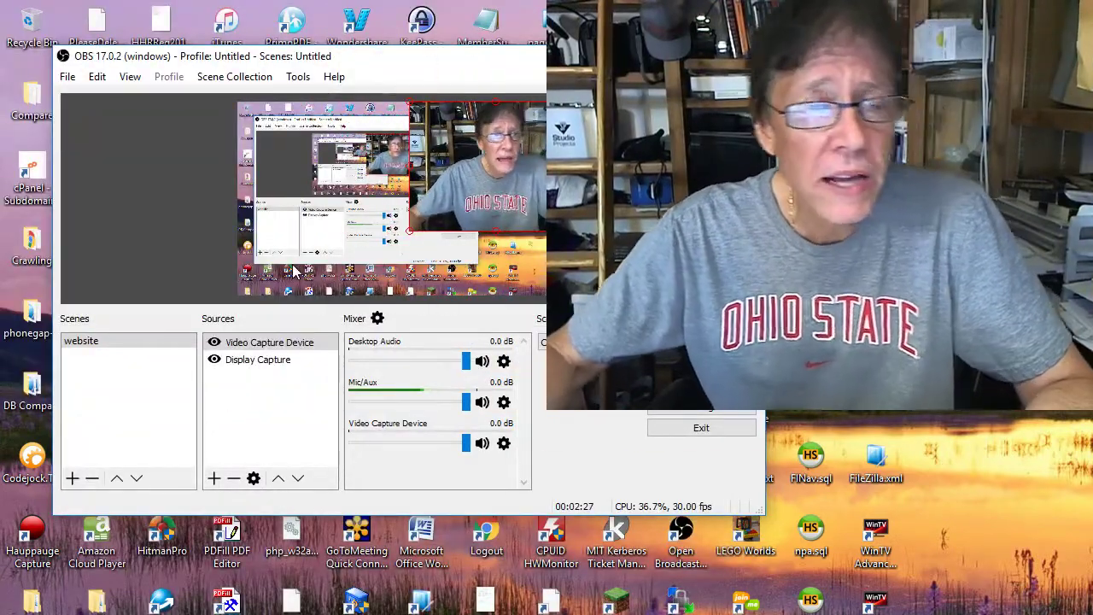
Step: Shrink the webcam source from its lower corner and place it in the upper-right corner of the captured display
left_click_drag(411, 238, 451, 215)
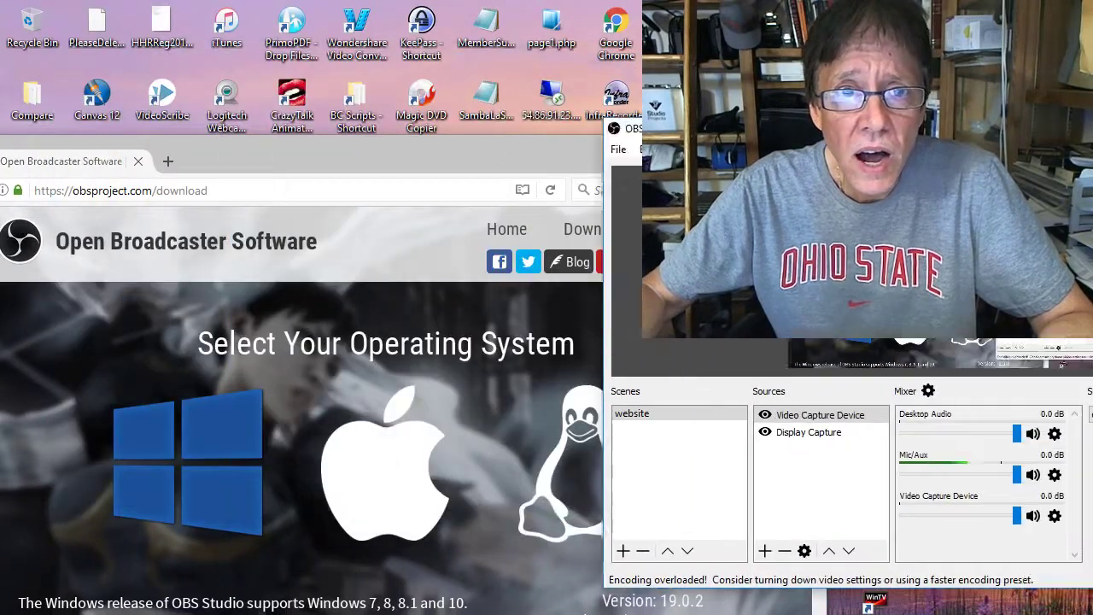
left_click_drag(1081, 137, 541, 180)
left_click_drag(496, 137, 546, 16)
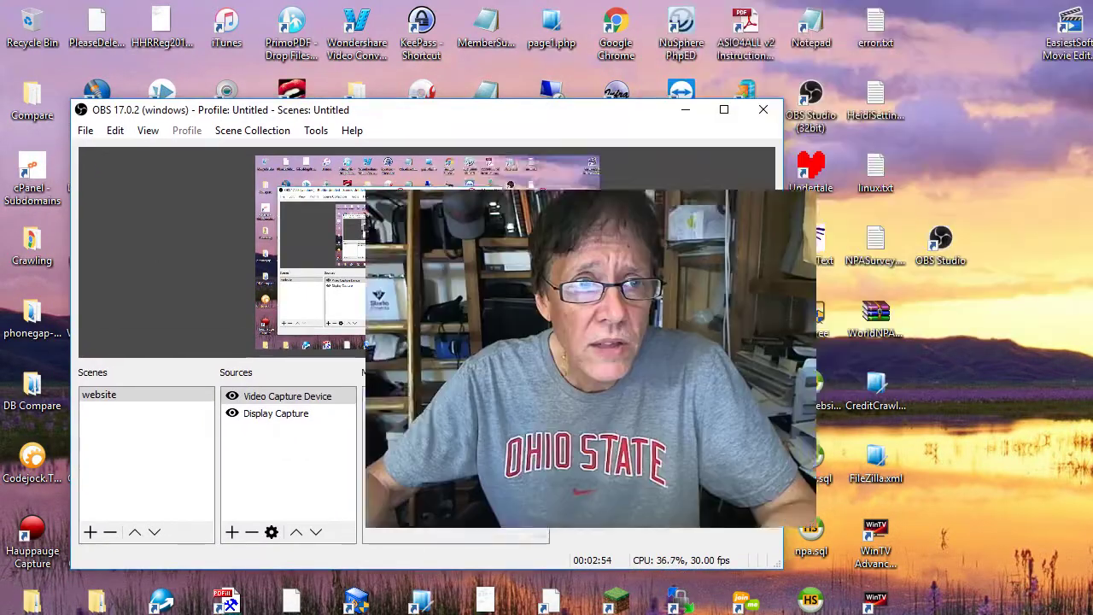
left_click_drag(452, 265, 543, 197)
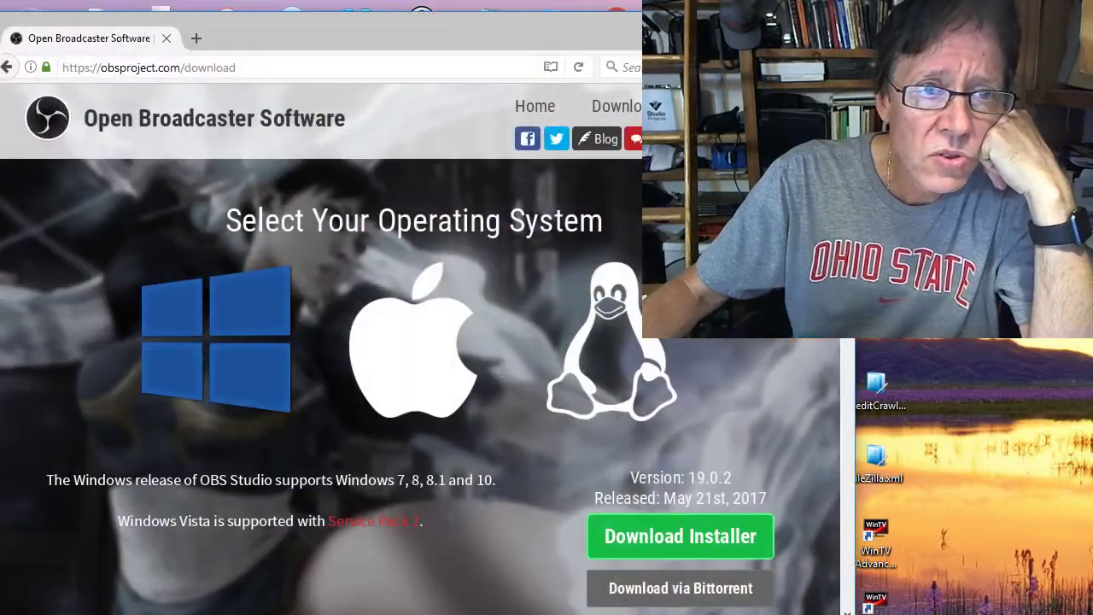
Step: Move the browser window to the upper-left area of the desktop and narrow it so it clears the webcam overlay
left_click_drag(471, 25, 414, 320)
left_click_drag(427, 128, 1090, 163)
left_click_drag(502, 330, 580, 13)
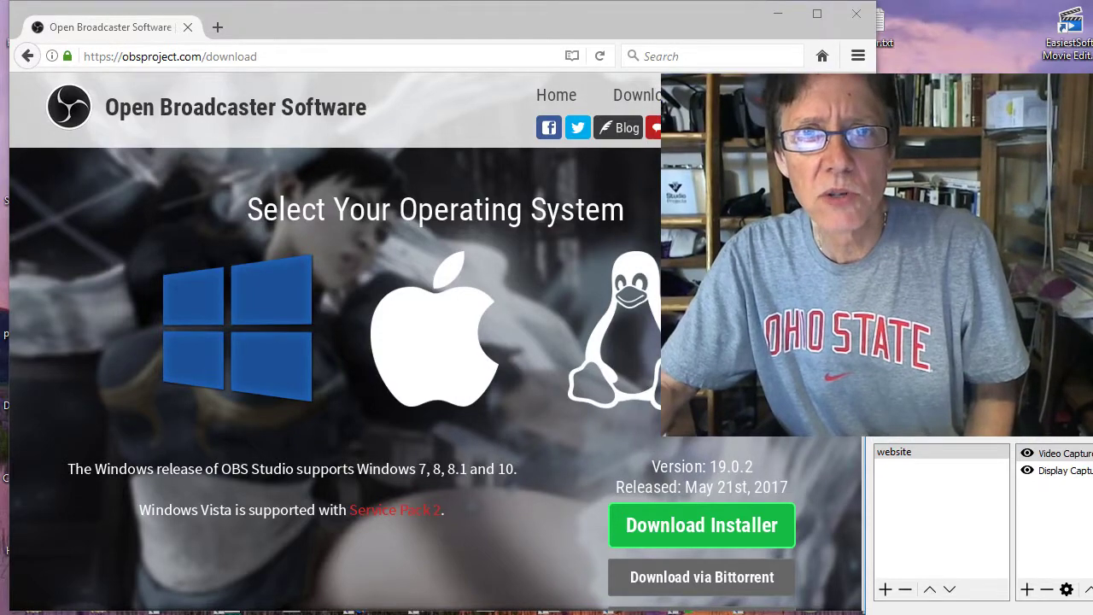
left_click_drag(875, 151, 557, 152)
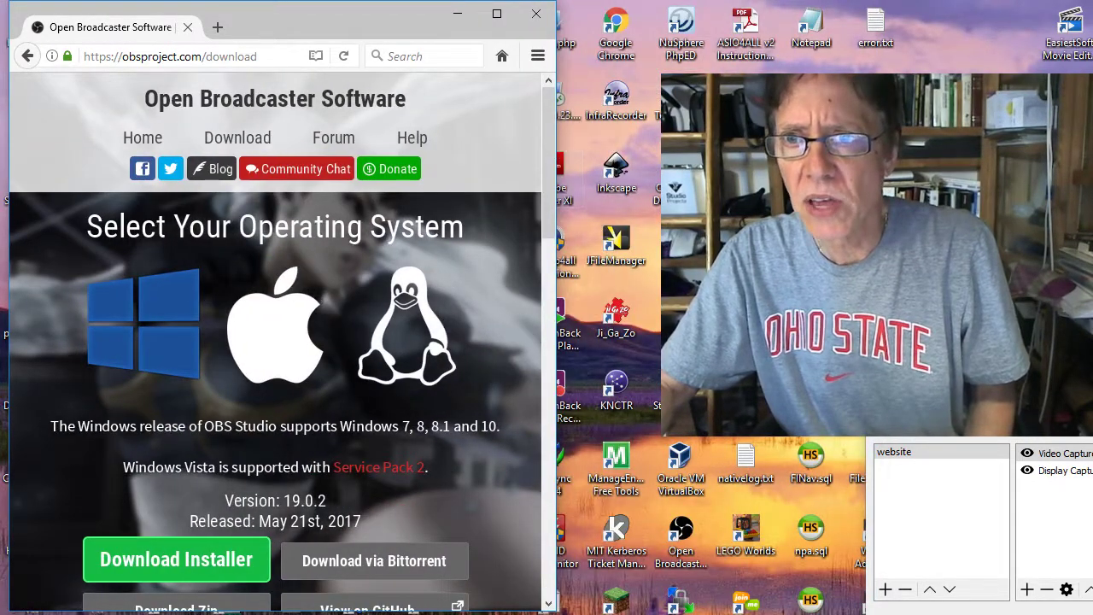
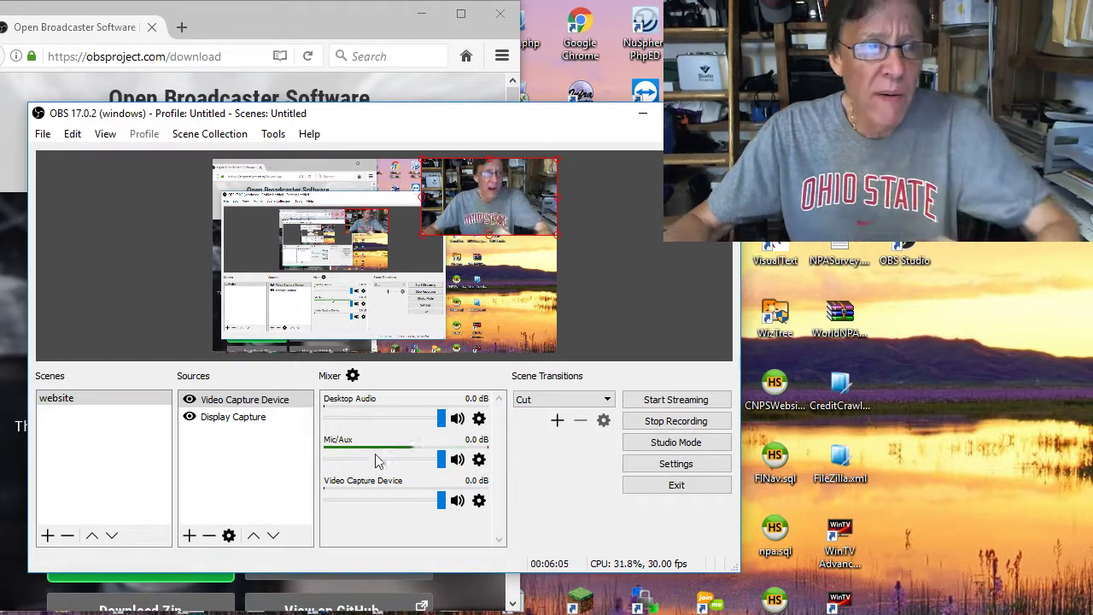
Step: Set the Mic/Aux audio device to Microphone (HD Pro Webcam C910) in its properties
left_click(479, 459)
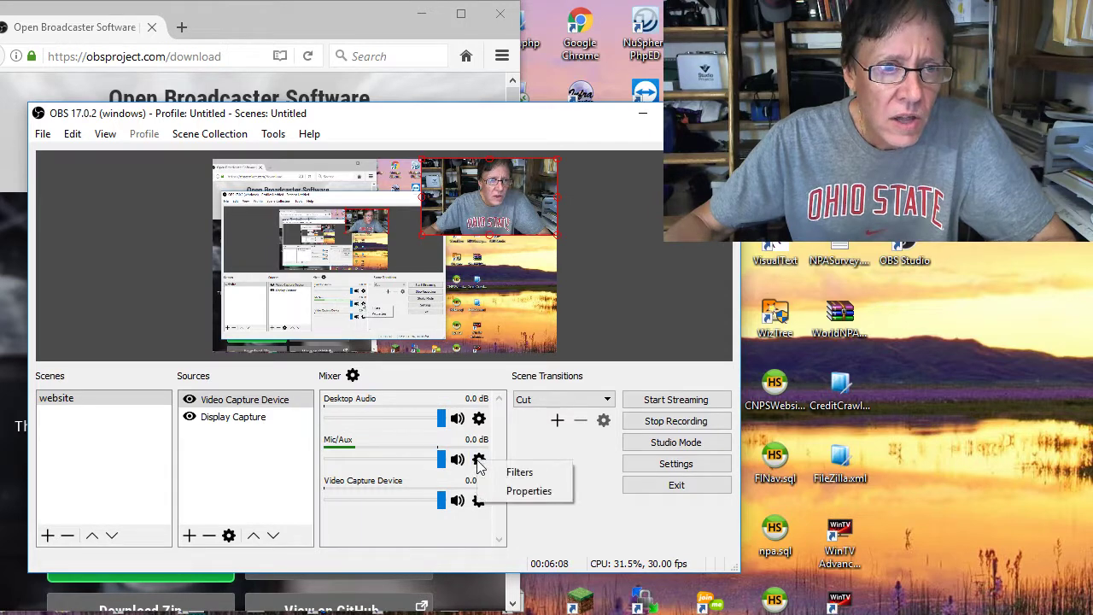
left_click(526, 492)
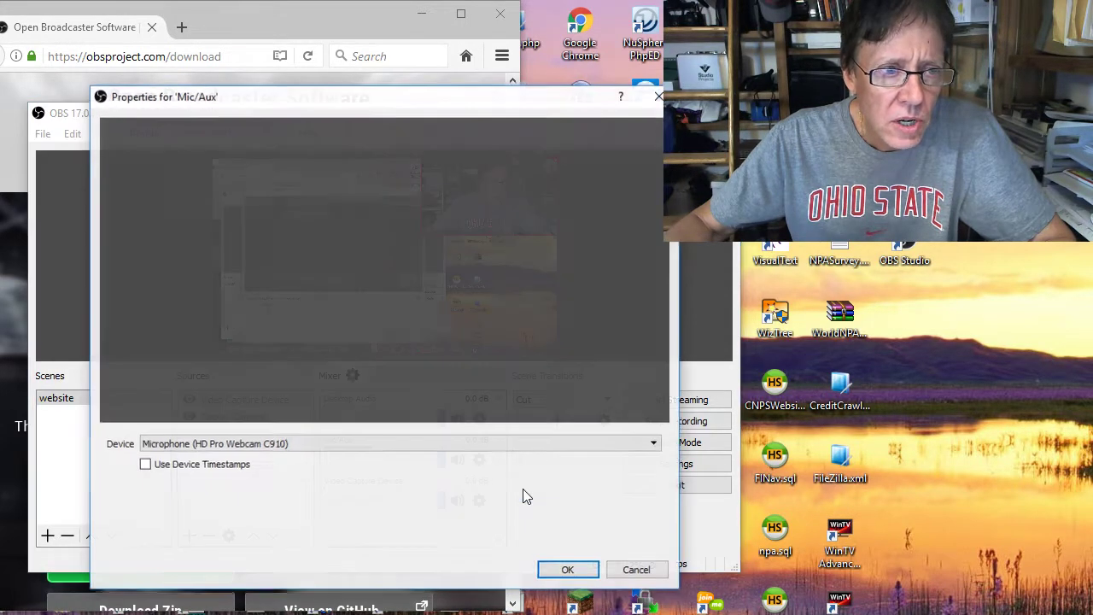
left_click(450, 444)
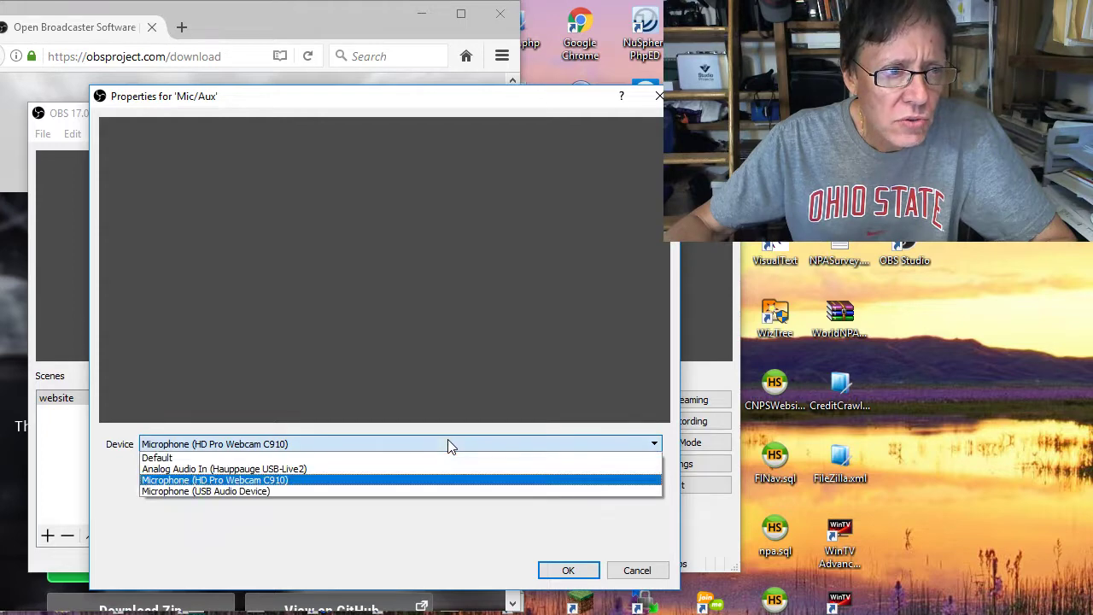
left_click(339, 484)
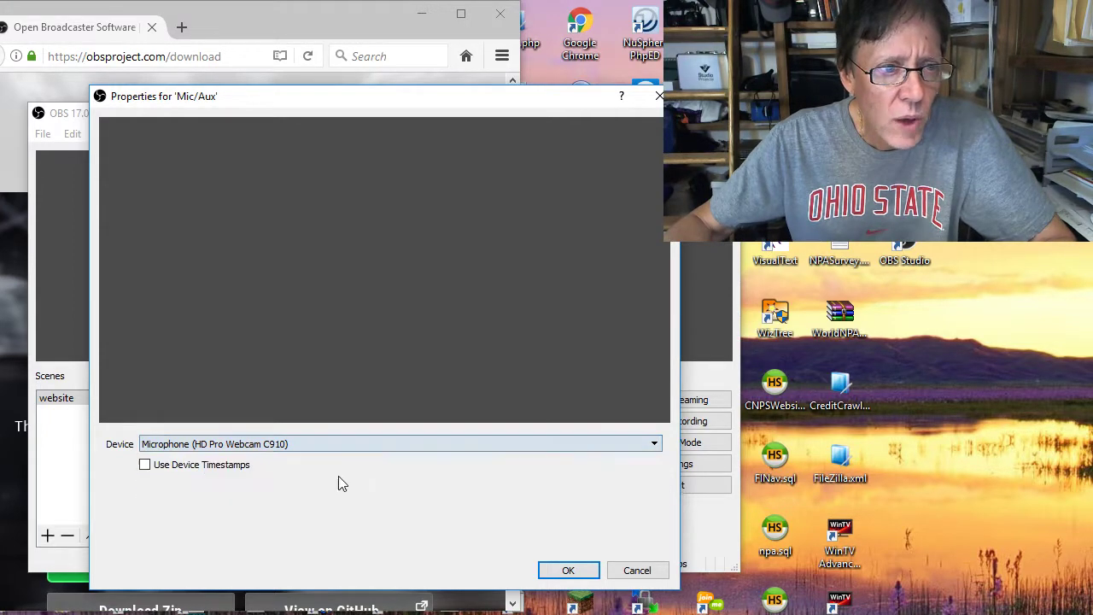
left_click(554, 571)
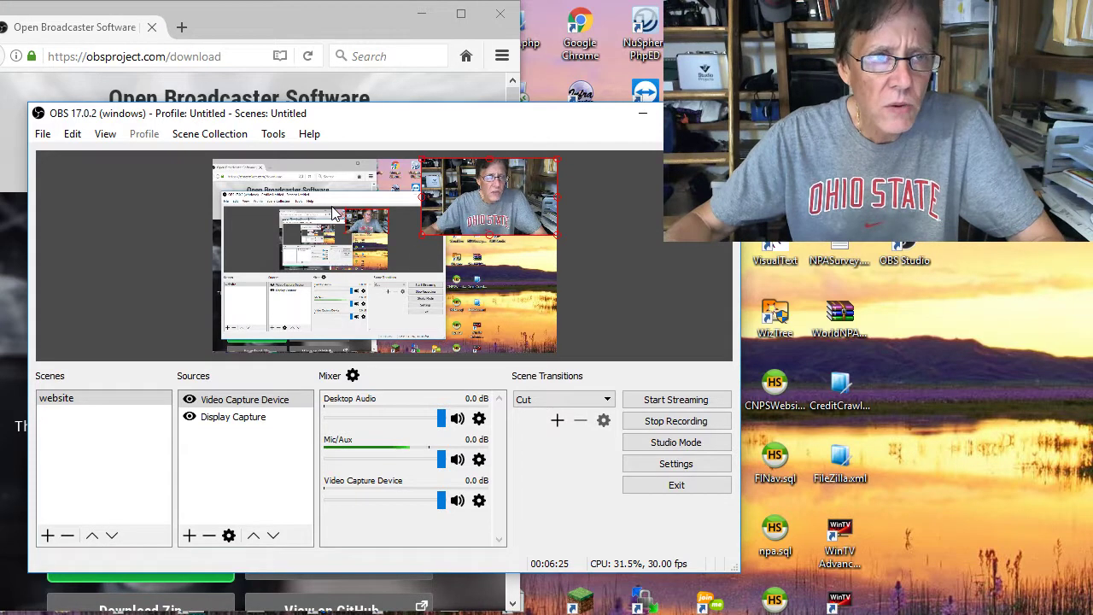
mouse_move(299, 22)
left_mouse_down()
mouse_move(310, 81)
mouse_move(299, 20)
left_mouse_up()
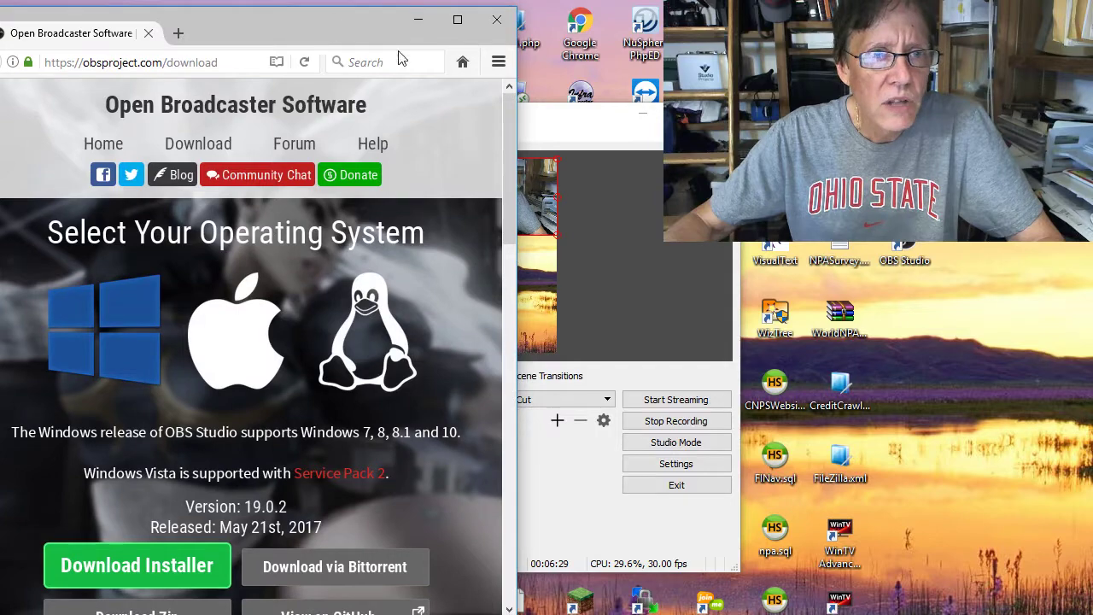
left_click_drag(538, 125, 593, 139)
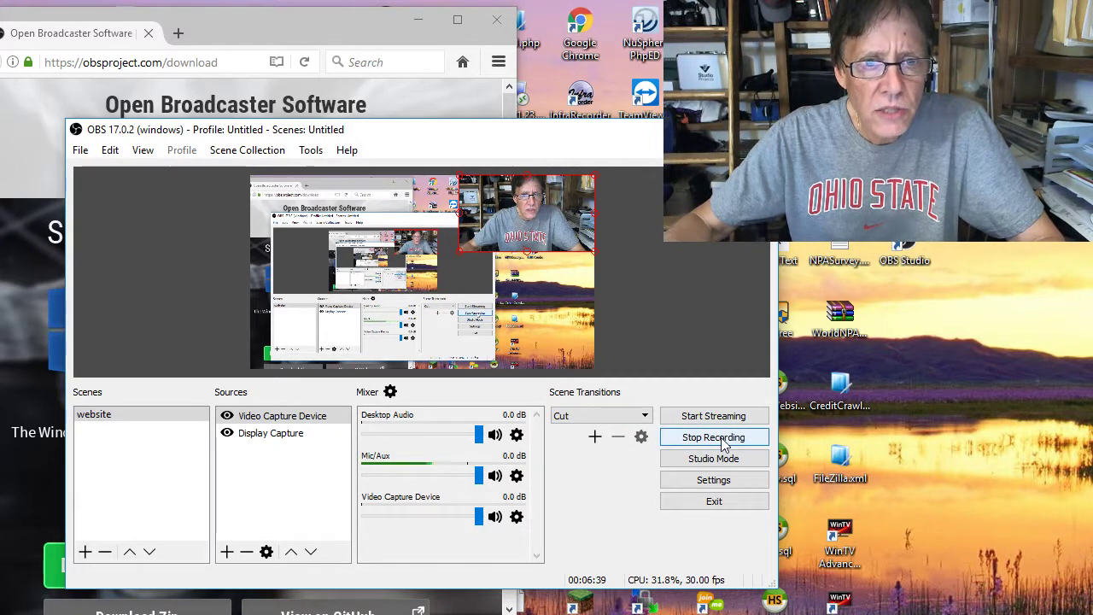
left_click_drag(402, 140, 363, 107)
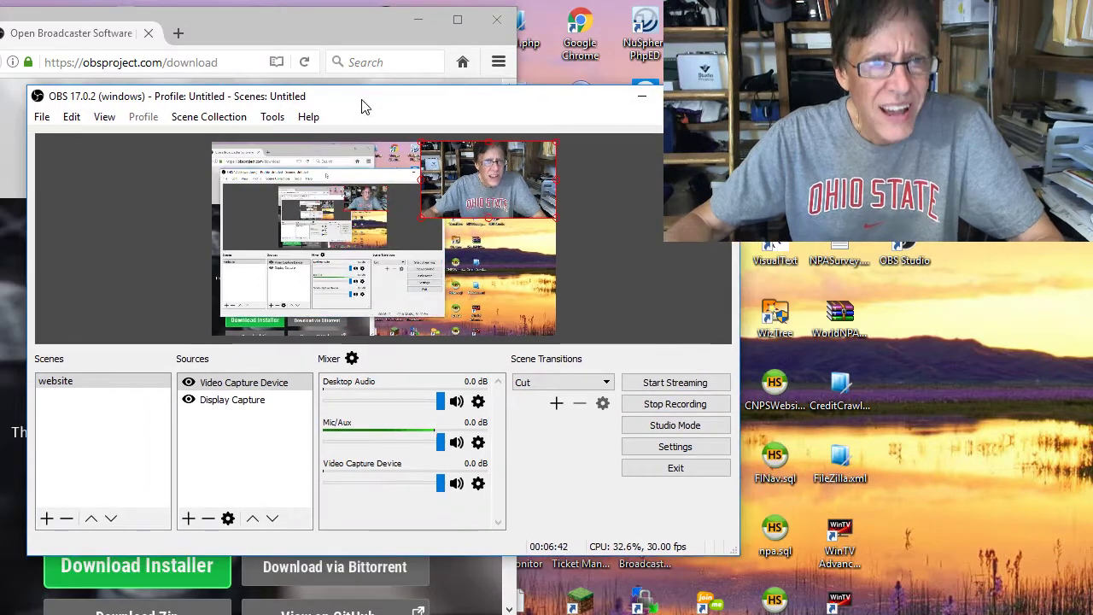
left_click(42, 117)
left_click(48, 139)
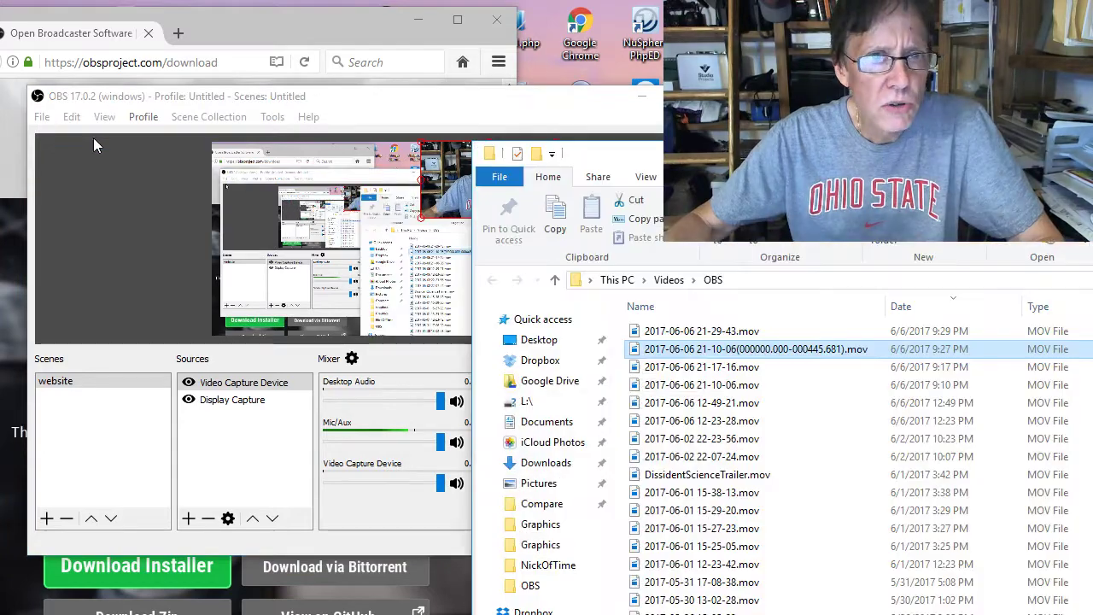
left_click_drag(897, 169, 235, 106)
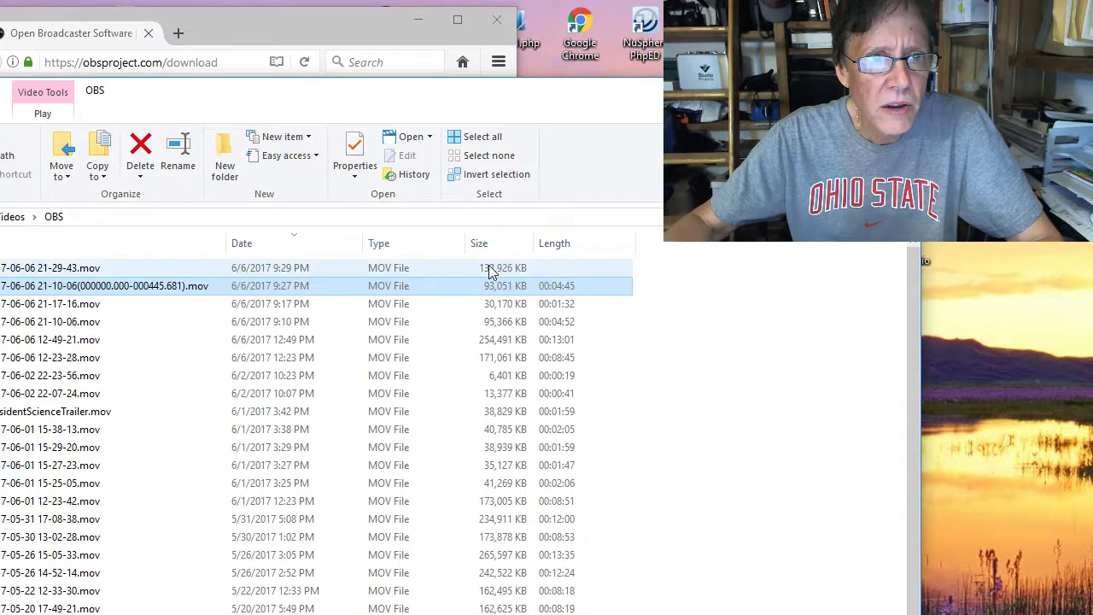
left_click(428, 273)
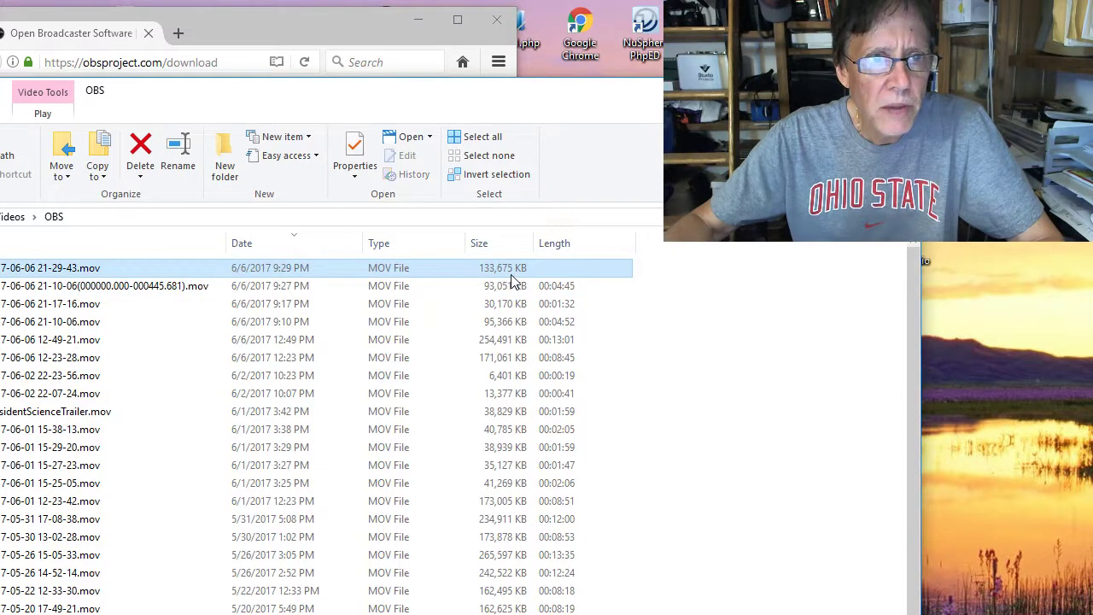
key("alt+Tab")
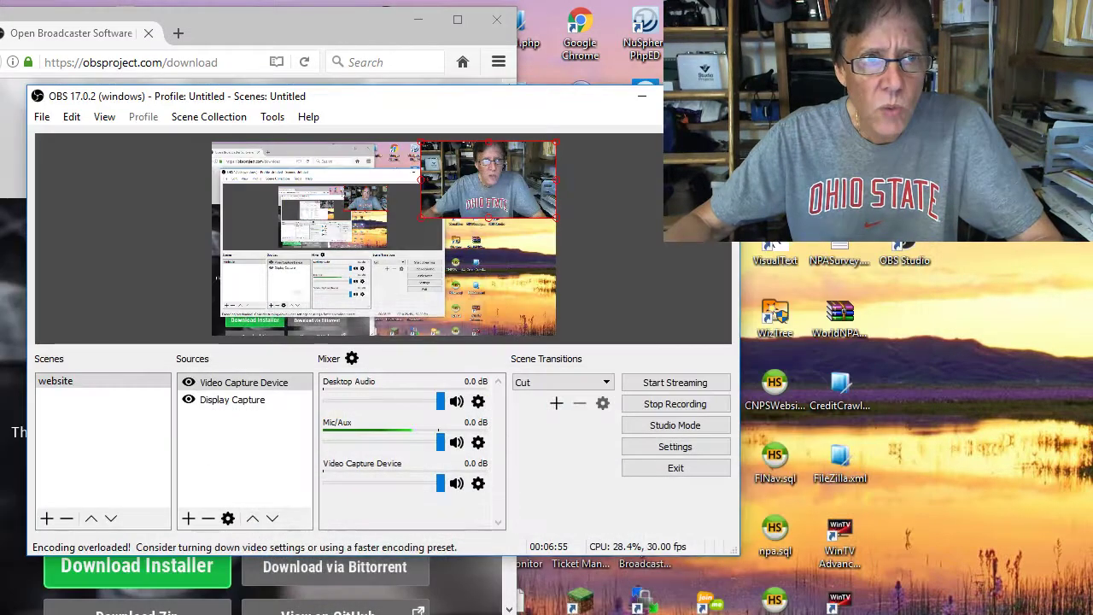
Step: Add a second display capture source, Display Capture 1, that captures Display 0 with the cursor
left_click_drag(488, 122, 562, 122)
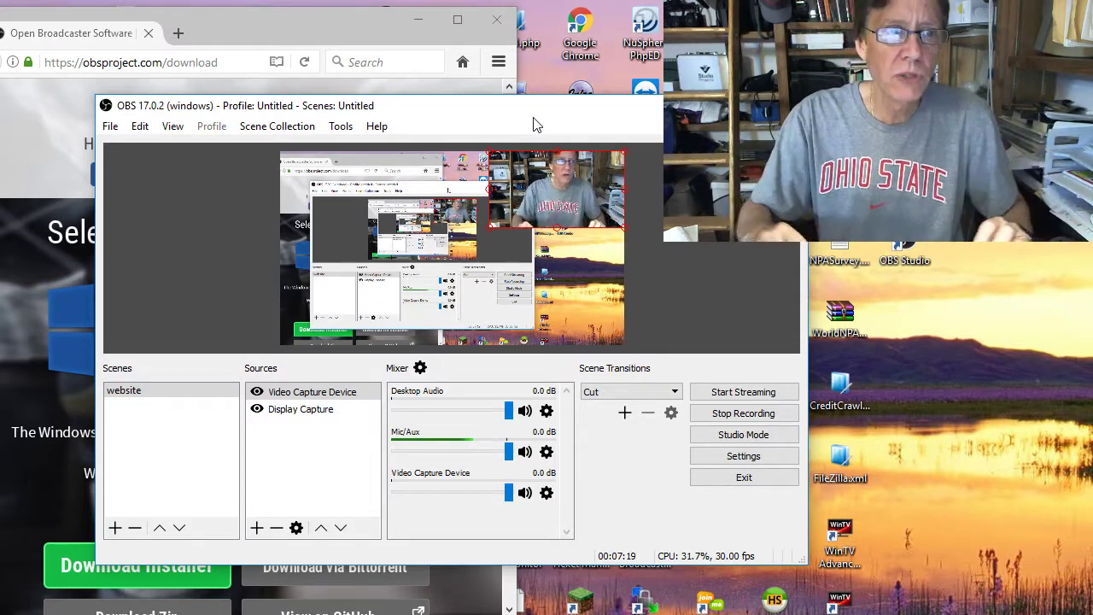
left_click(260, 531)
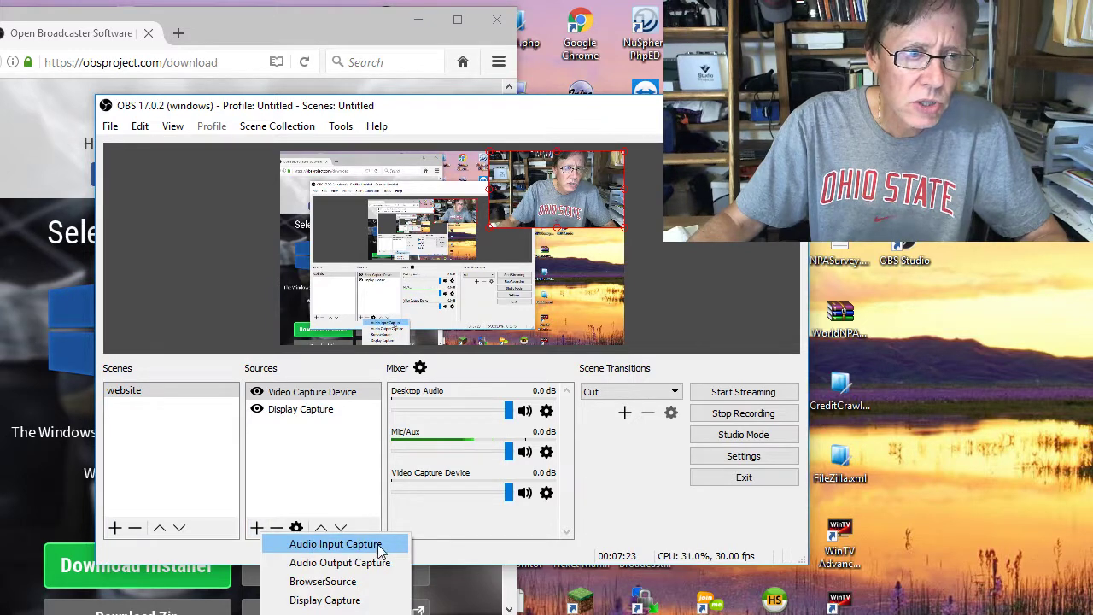
left_click(324, 600)
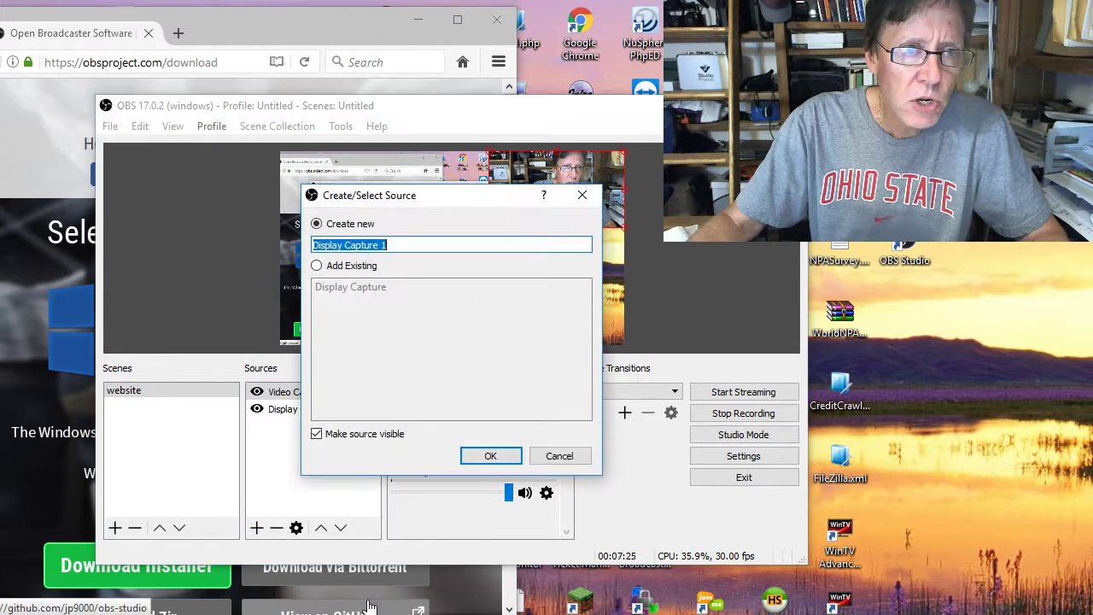
left_click(492, 458)
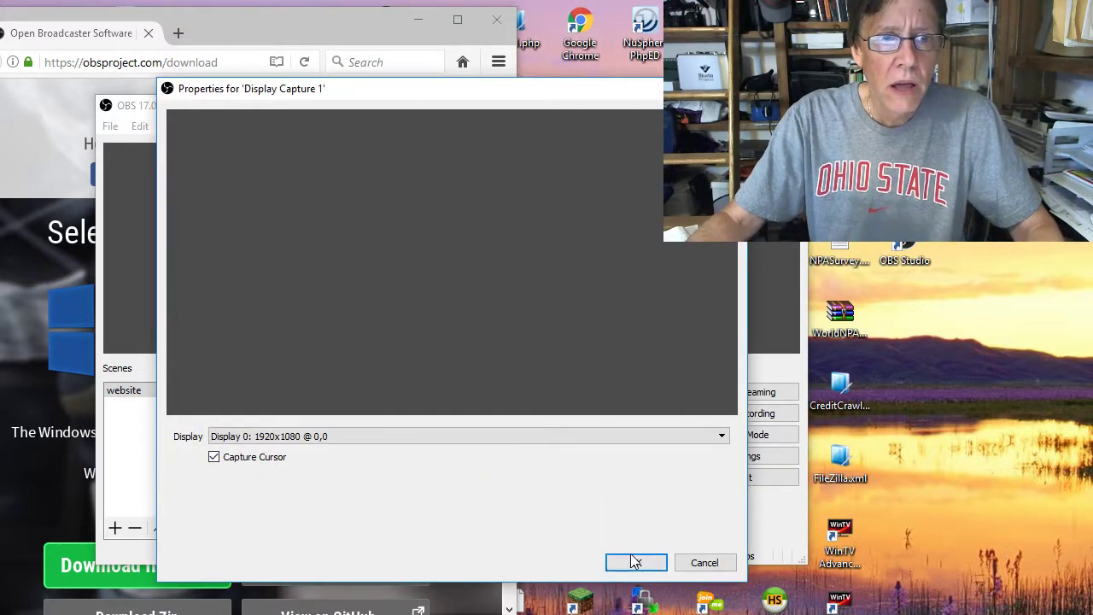
left_click(635, 561)
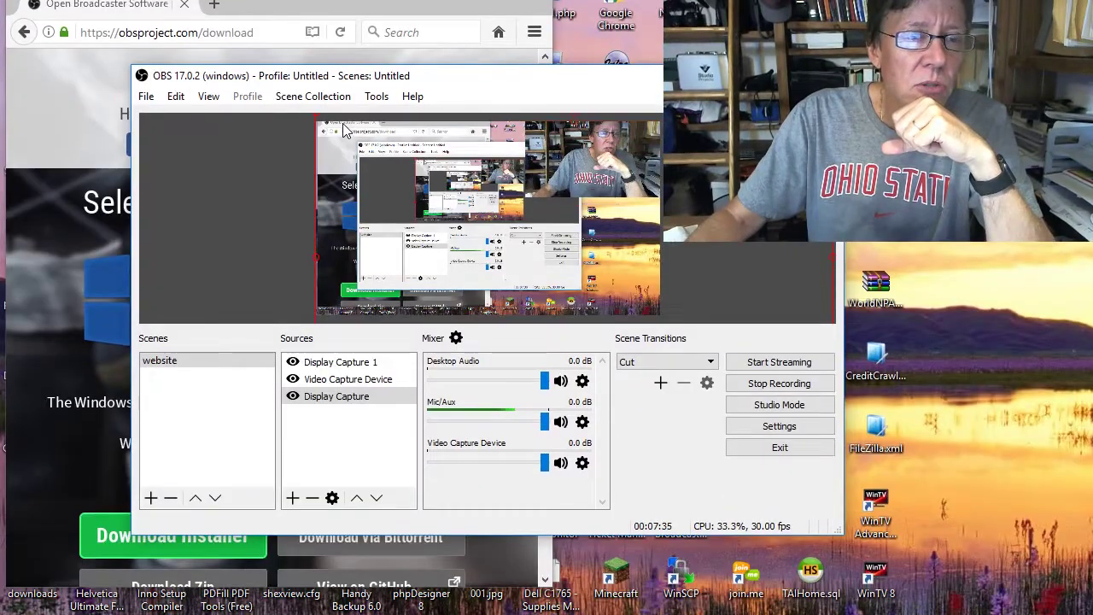
Step: Reorder the Display Capture 1 source below Video Capture Device and remove it from the scene
left_click(350, 362)
left_click(318, 395)
left_click(350, 363)
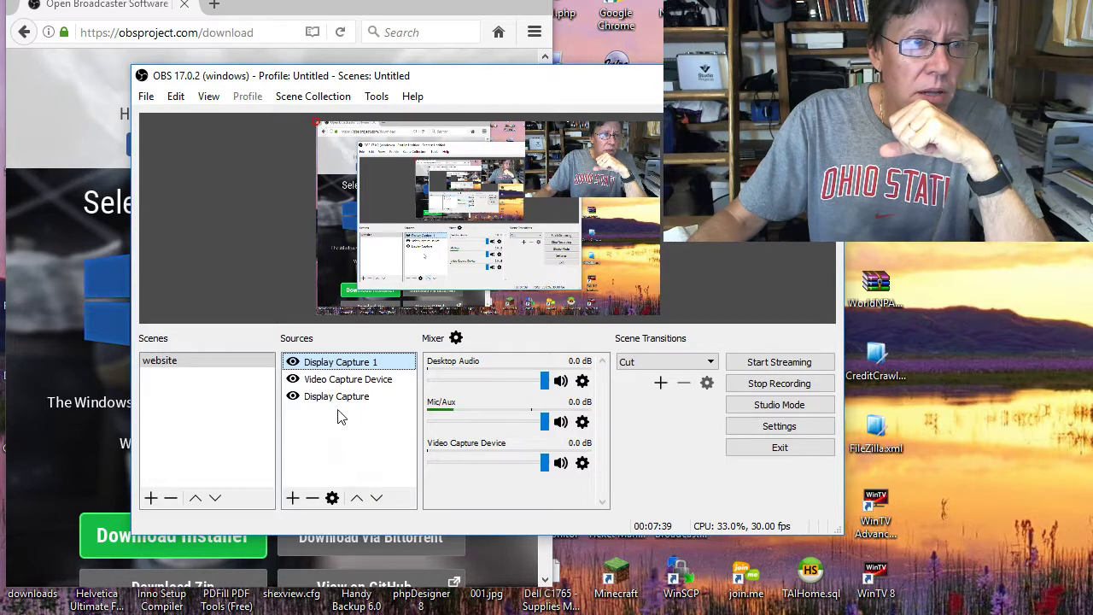
left_click(340, 398)
left_click(371, 365)
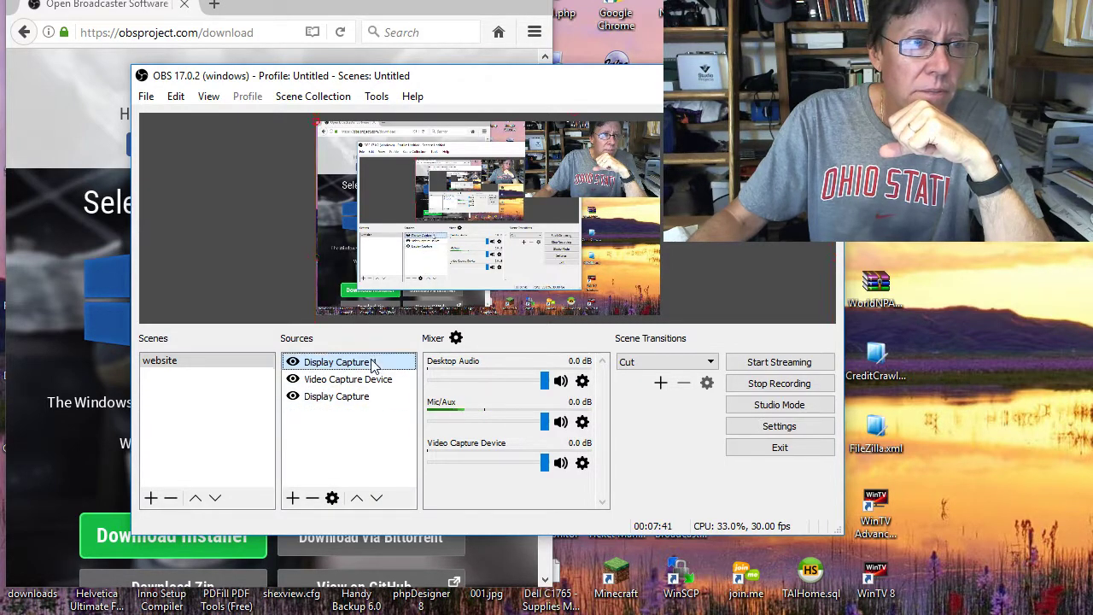
left_click(376, 498)
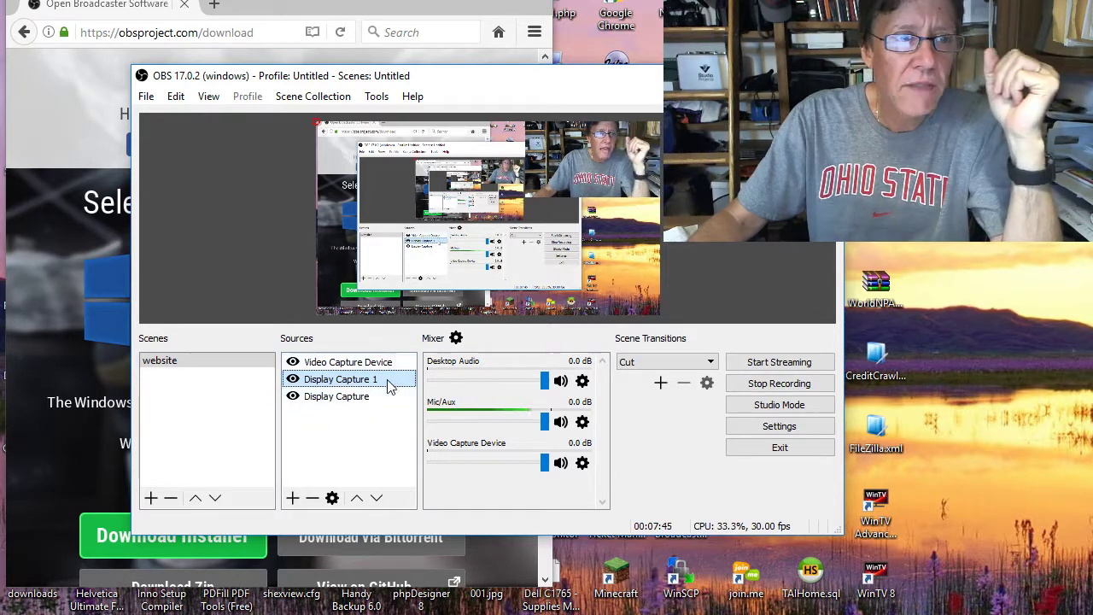
left_click(312, 497)
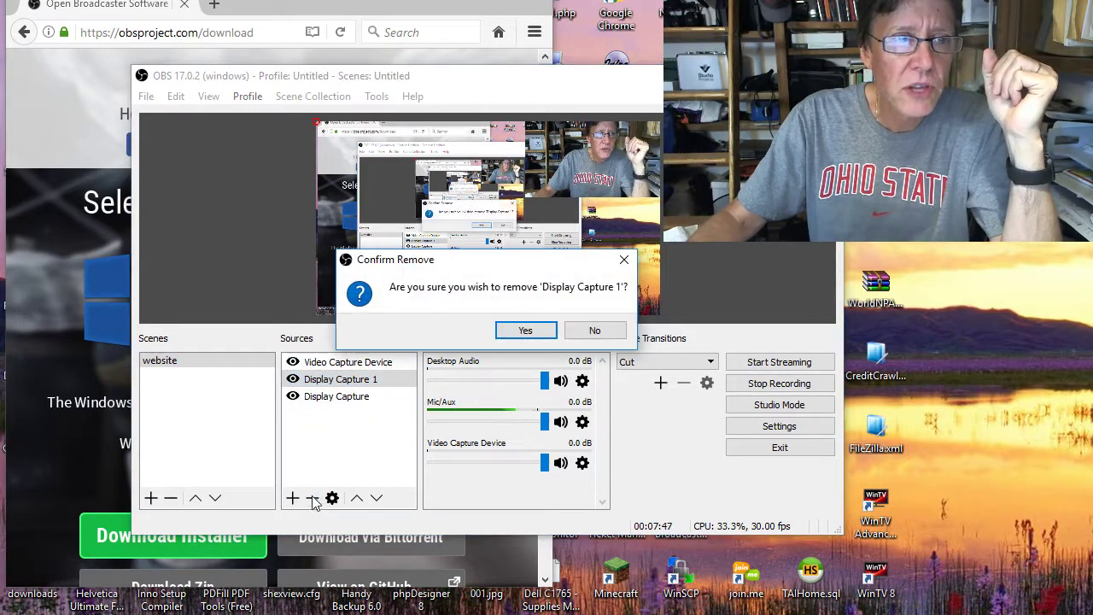
left_click(521, 332)
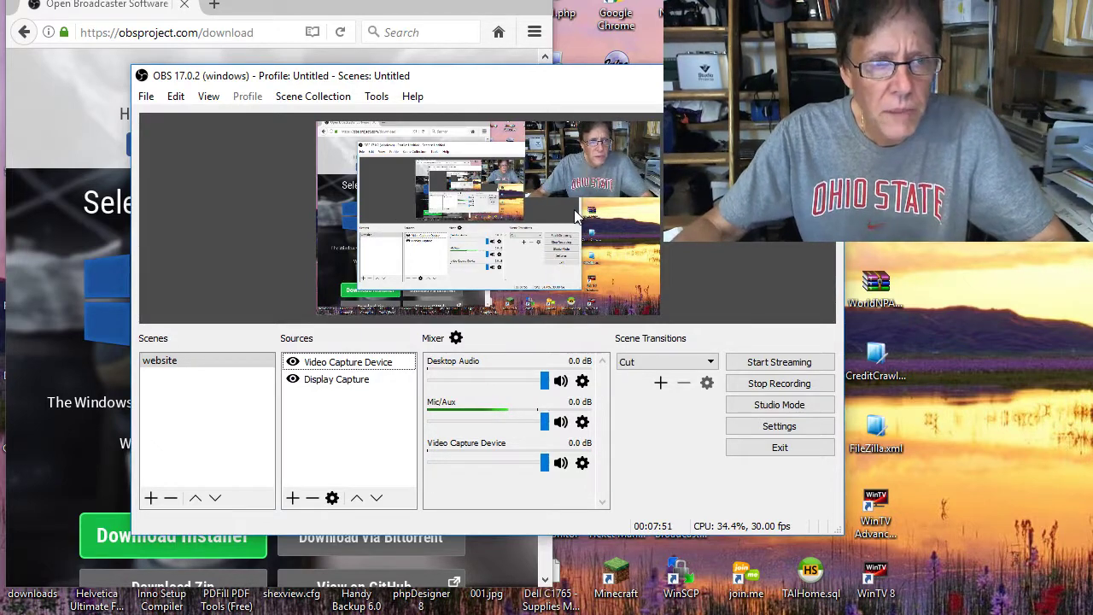
Step: Remove the original Display Capture source from the website scene
left_click(360, 381)
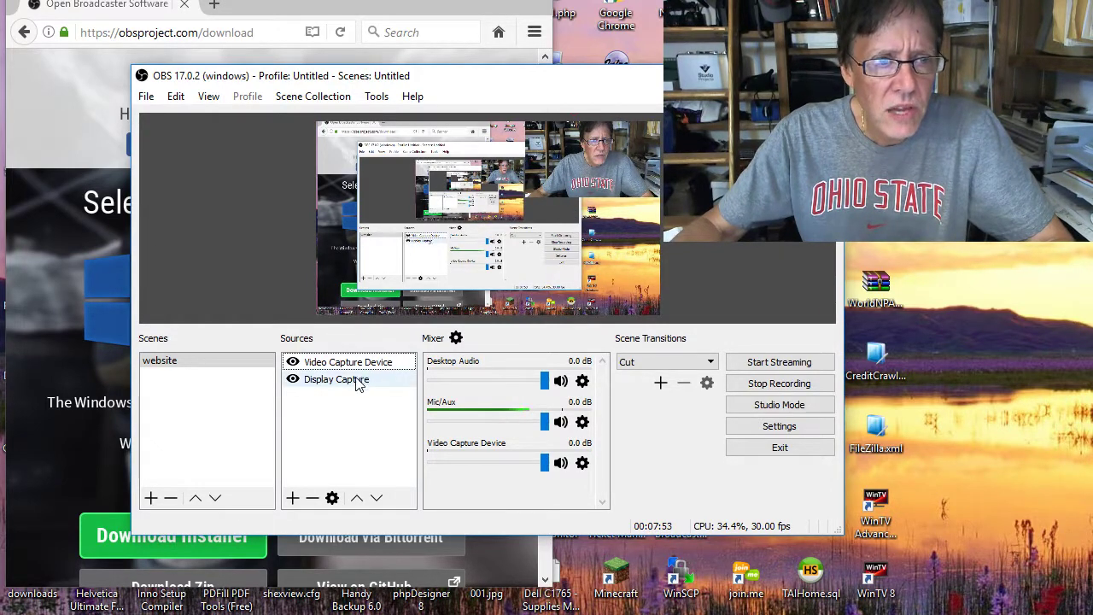
left_click(312, 498)
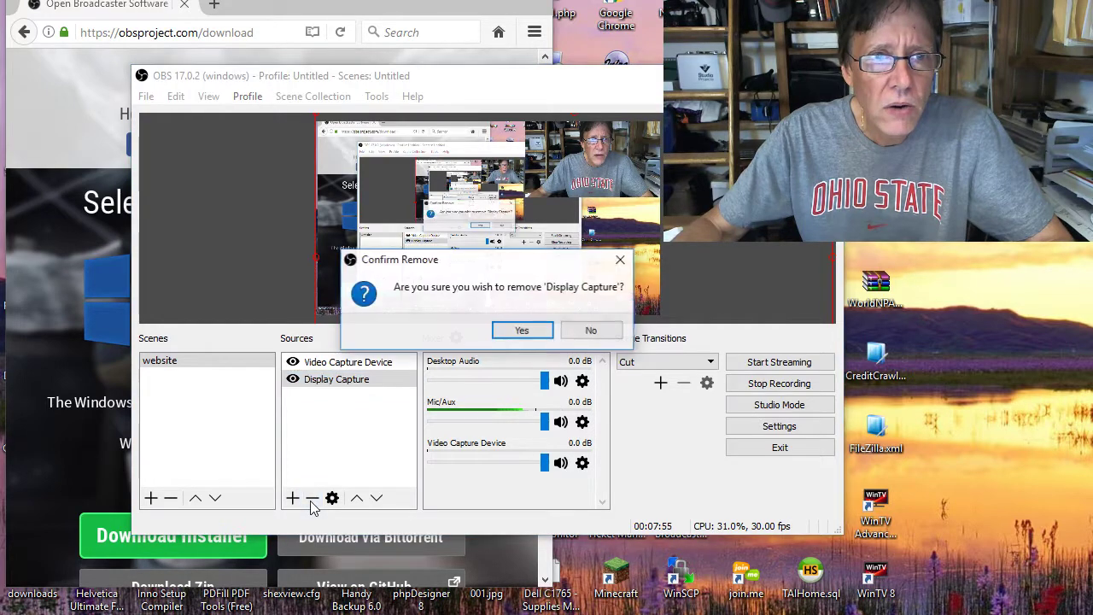
left_click(518, 329)
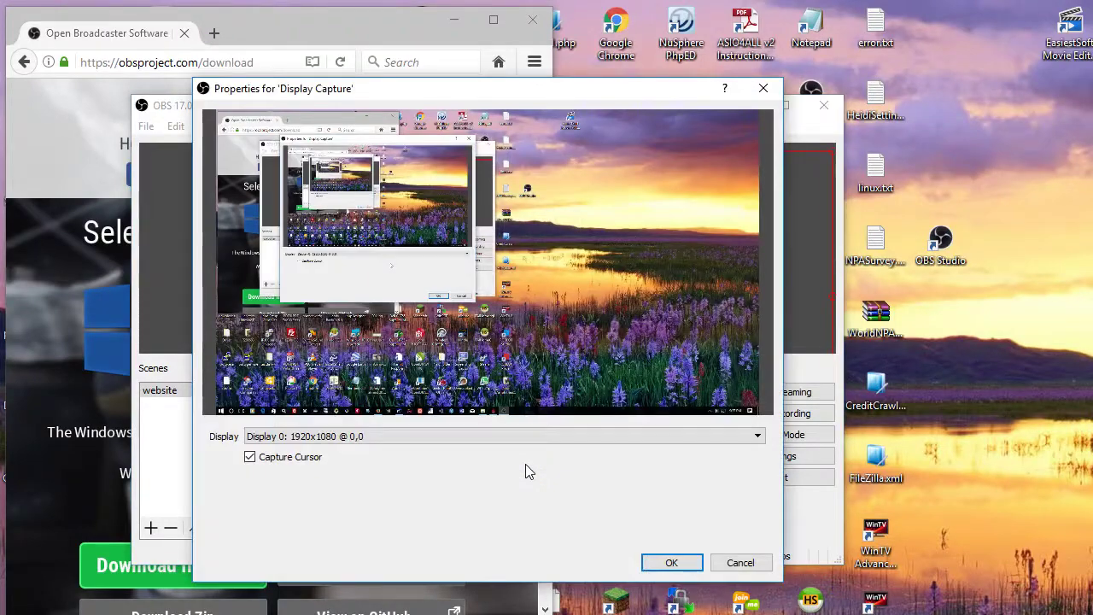
Step: Add a fresh Display Capture source for Display 0 with cursor capture and order it below Video Capture Device
left_click(671, 563)
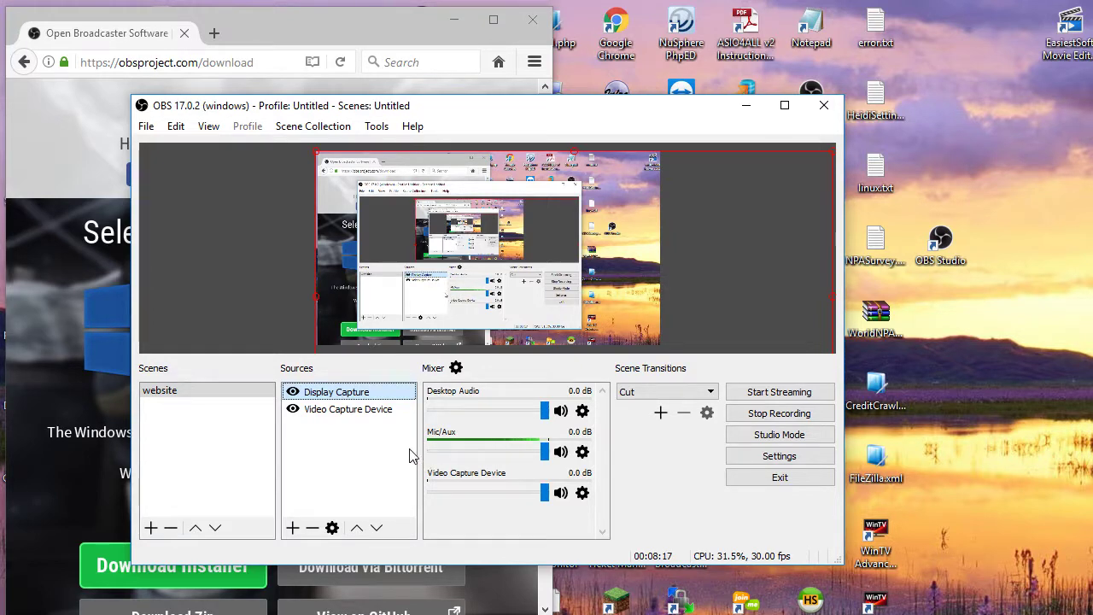
left_click(377, 527)
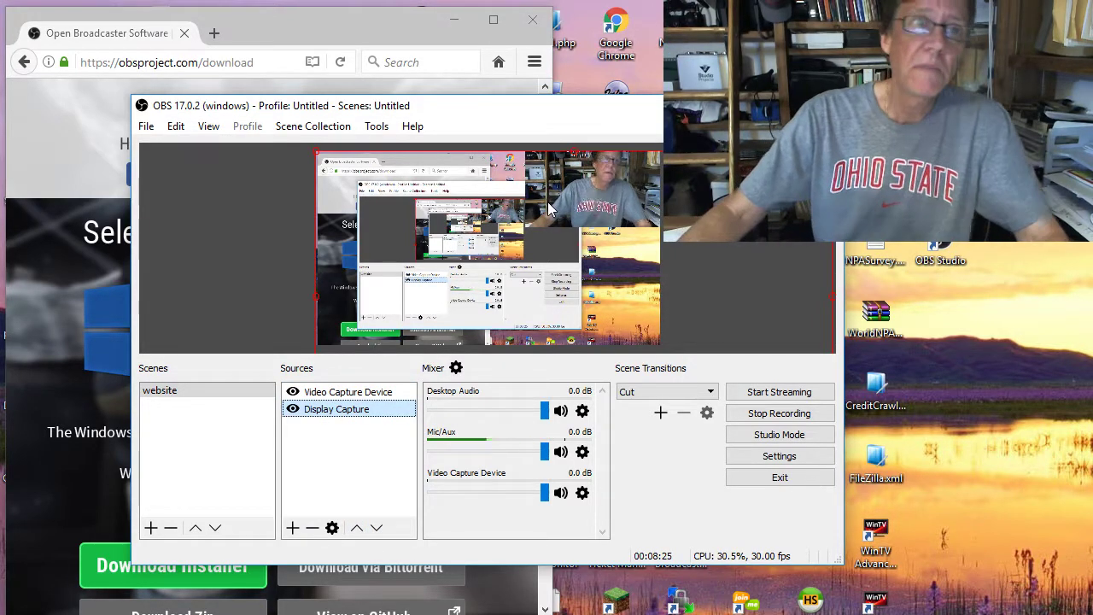
left_click(350, 392)
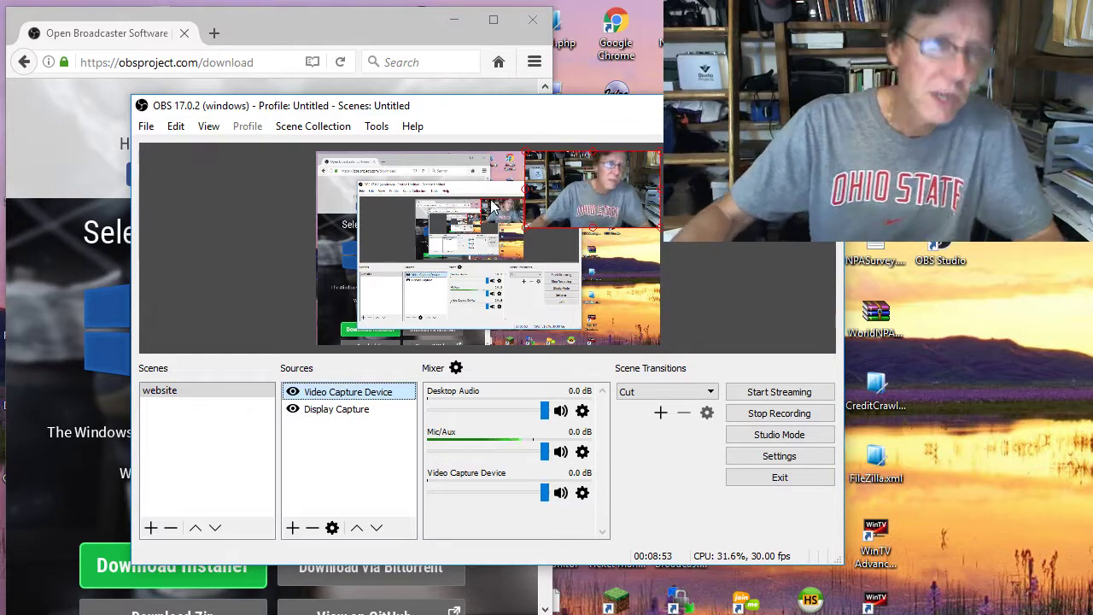
Step: Check the Start Recording and Stop Recording hotkeys in the OBS settings, and close the settings
left_click_drag(477, 117, 420, 97)
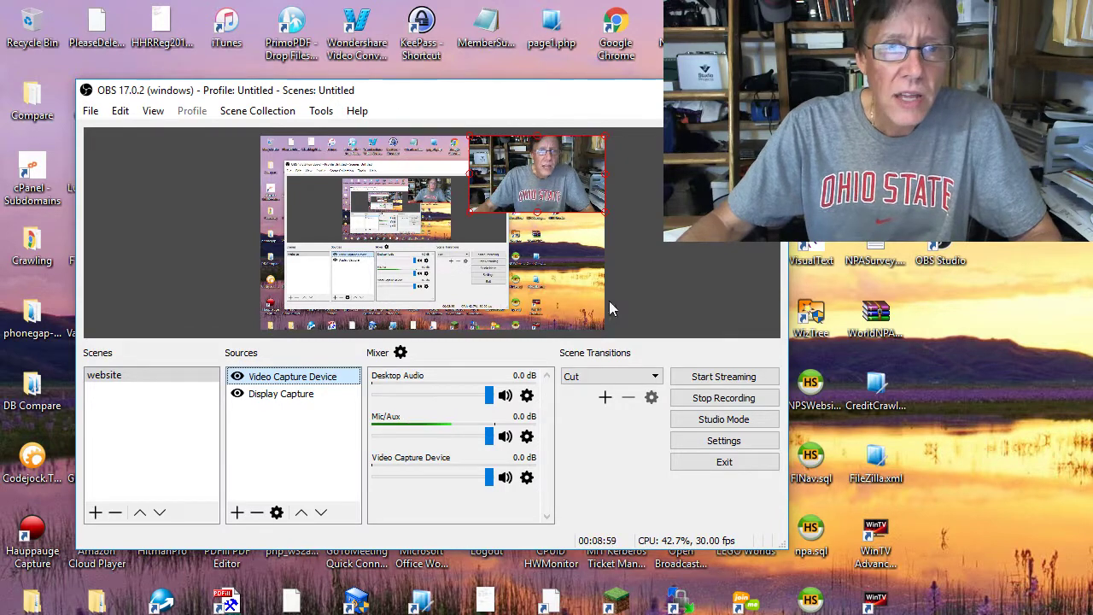
left_click(90, 111)
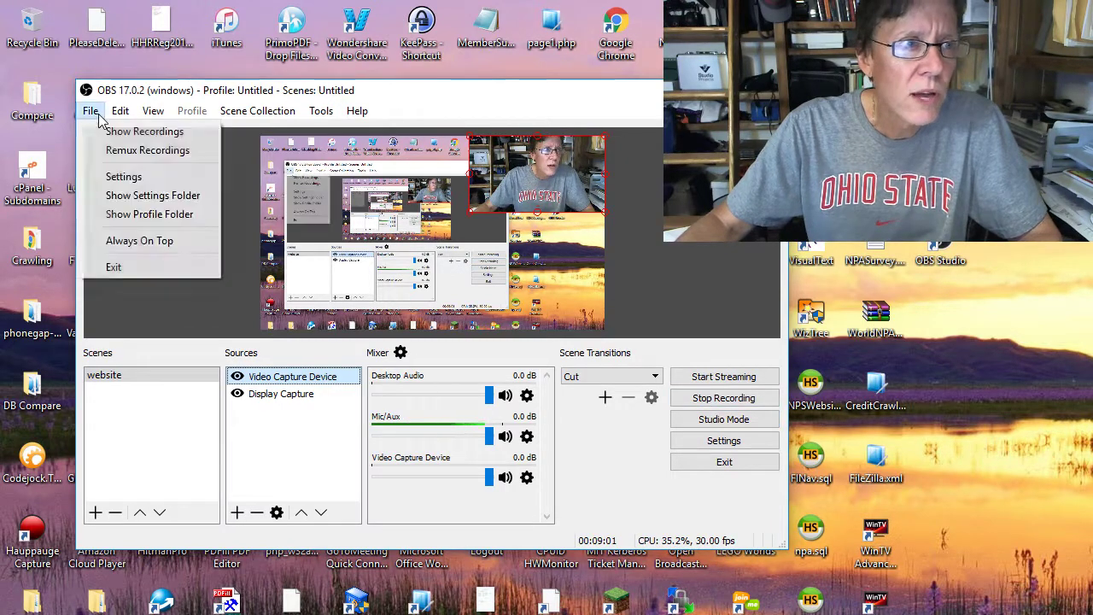
left_click(134, 178)
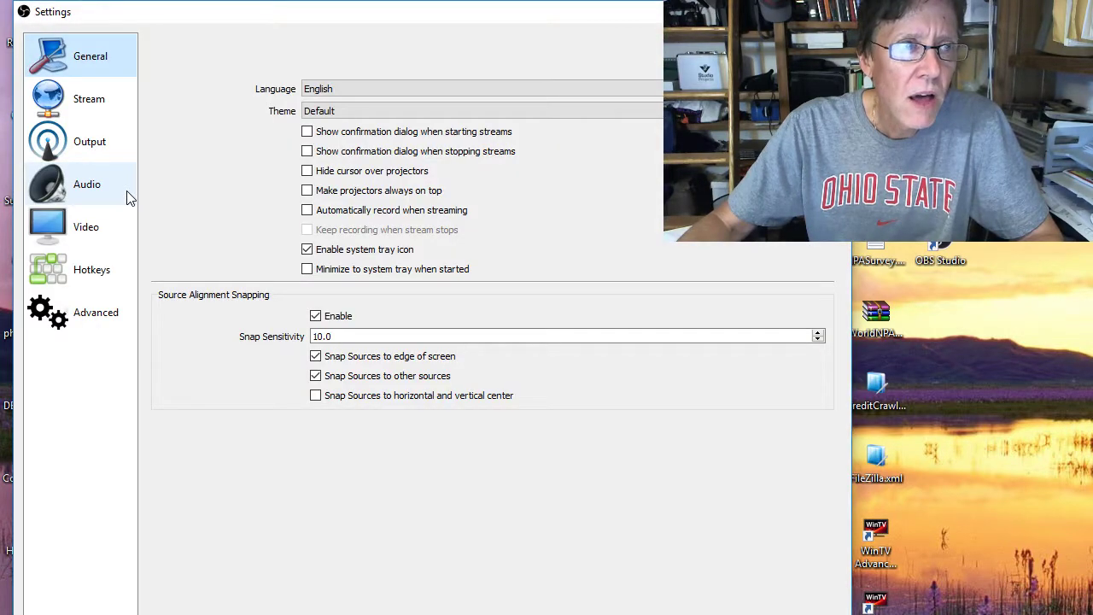
left_click(94, 269)
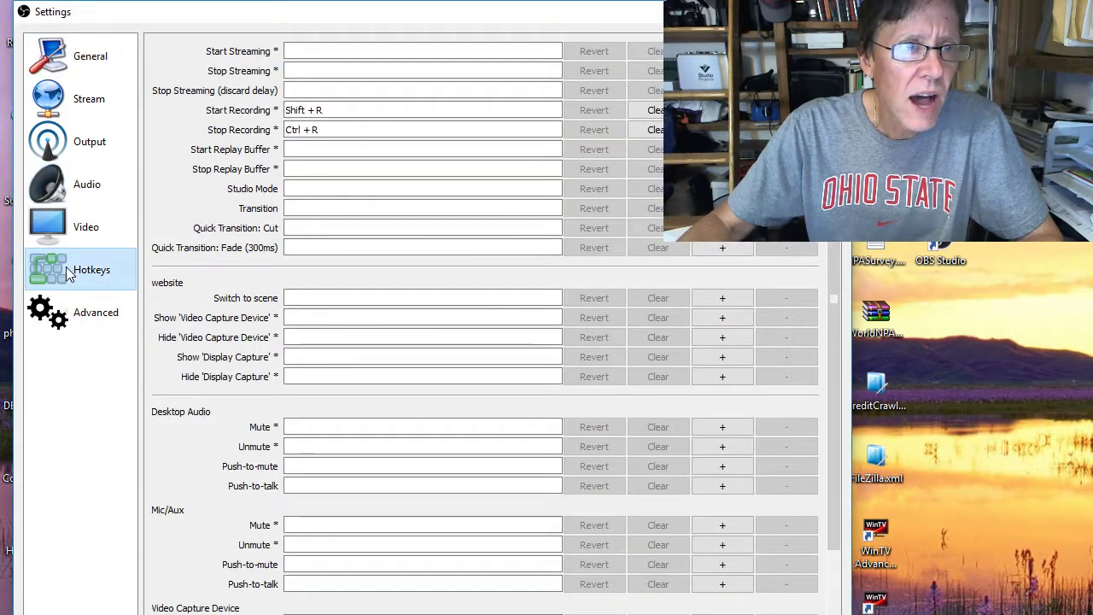
left_click(365, 112)
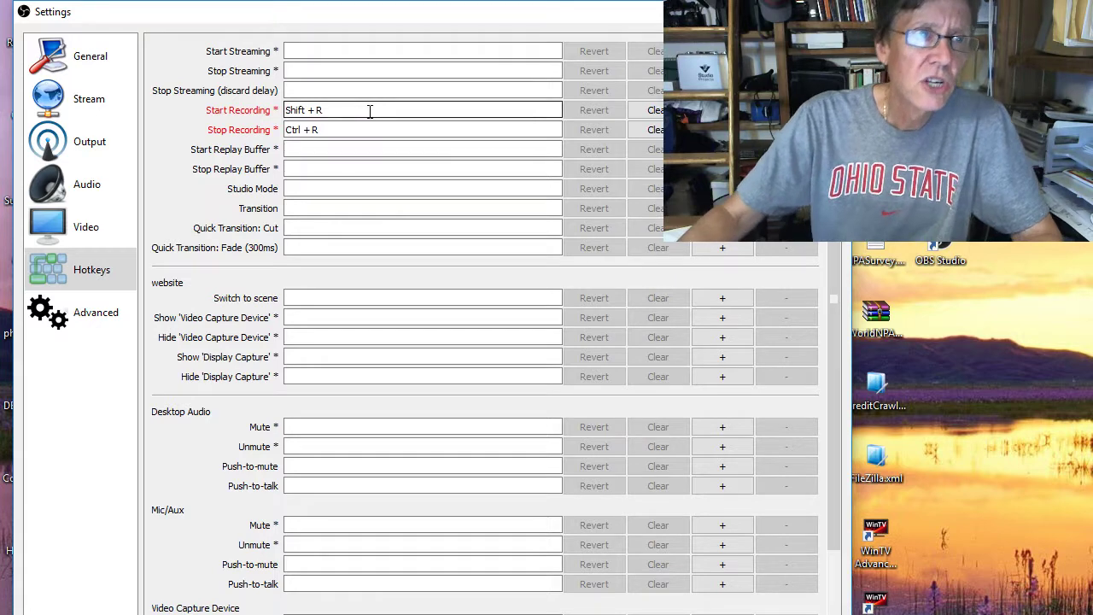
left_click(352, 130)
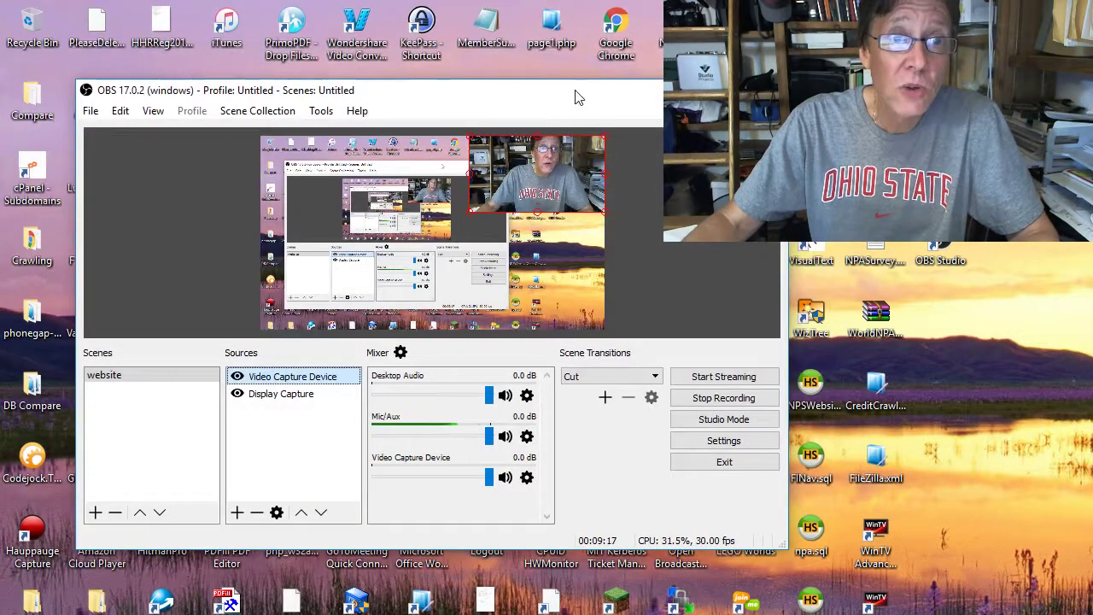
Step: Move the OBS window off the visible desktop area and bring it back beside the webcam overlay
left_click_drag(569, 93, 683, 614)
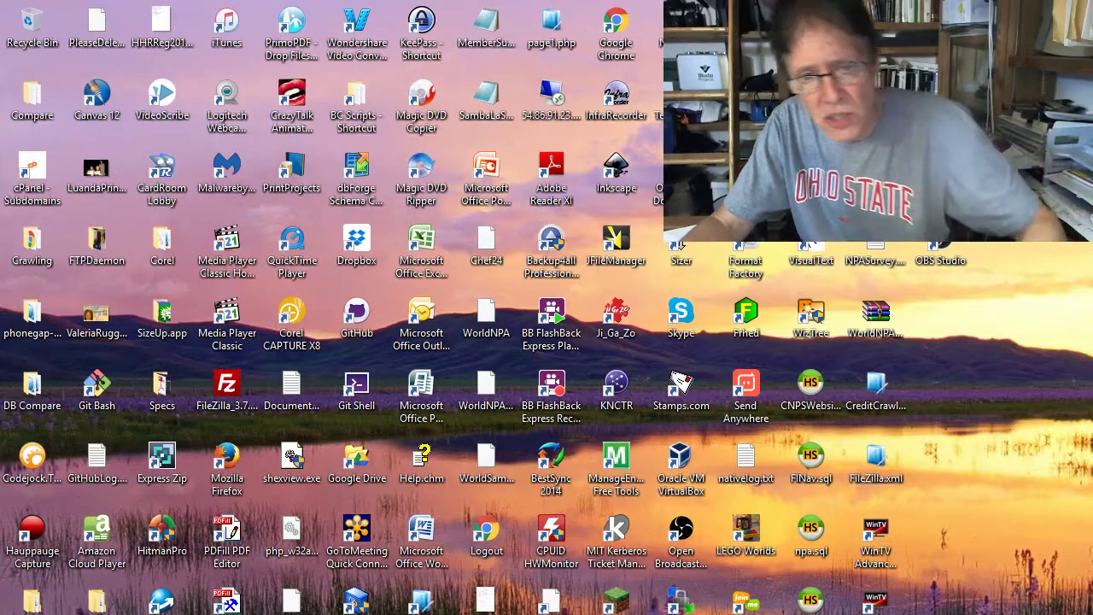
left_click_drag(647, 535, 467, 105)
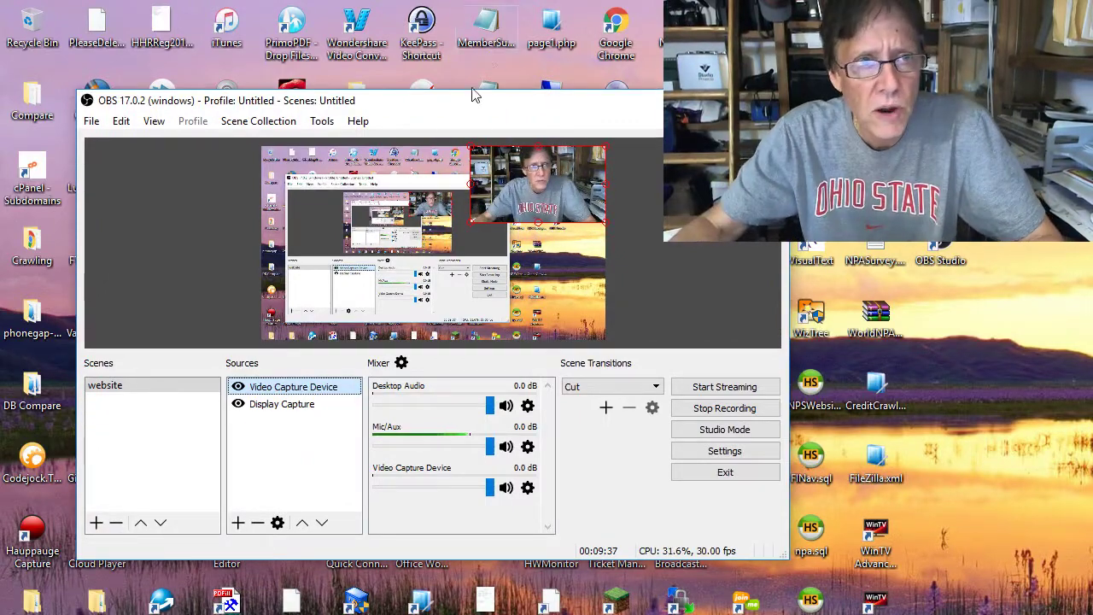
left_click_drag(454, 105, 427, 150)
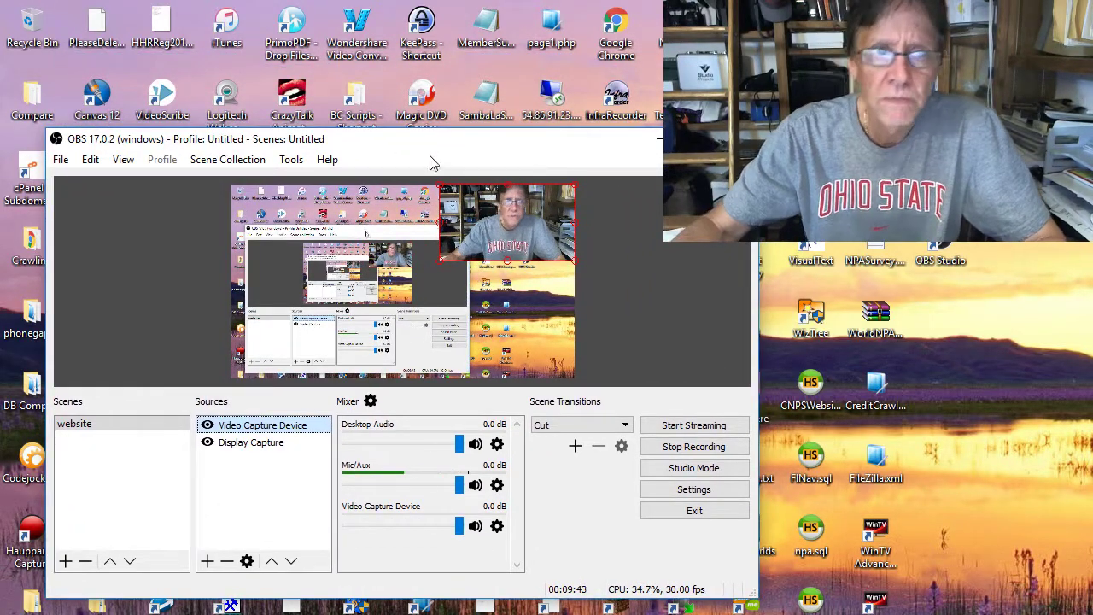
left_click_drag(446, 138, 435, 107)
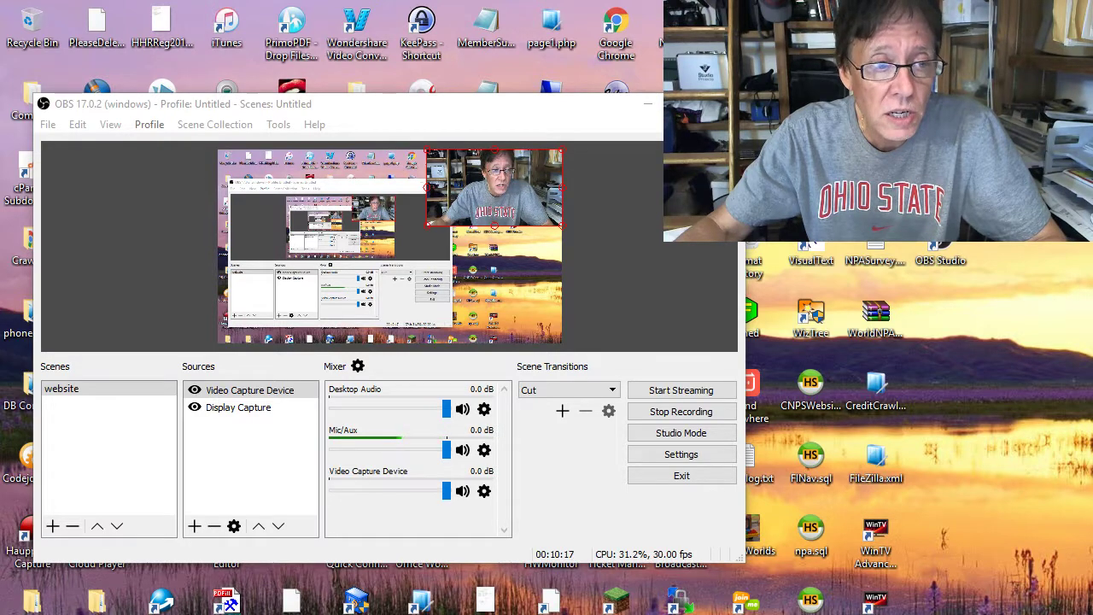
Step: Search Windows for "team" and launch TeamViewer 12
key("super+c")
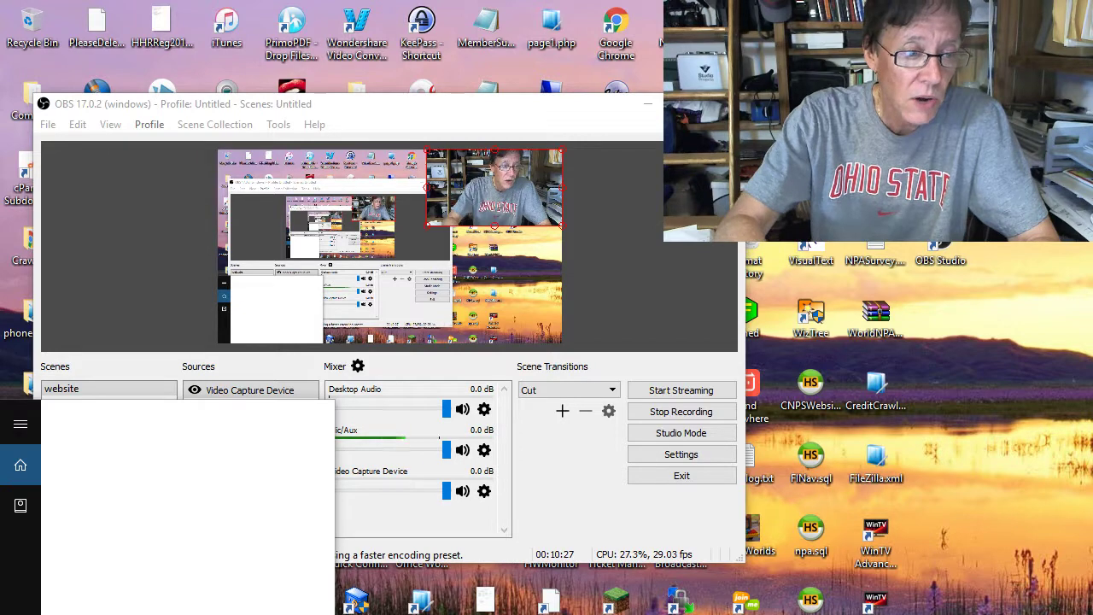
type("team")
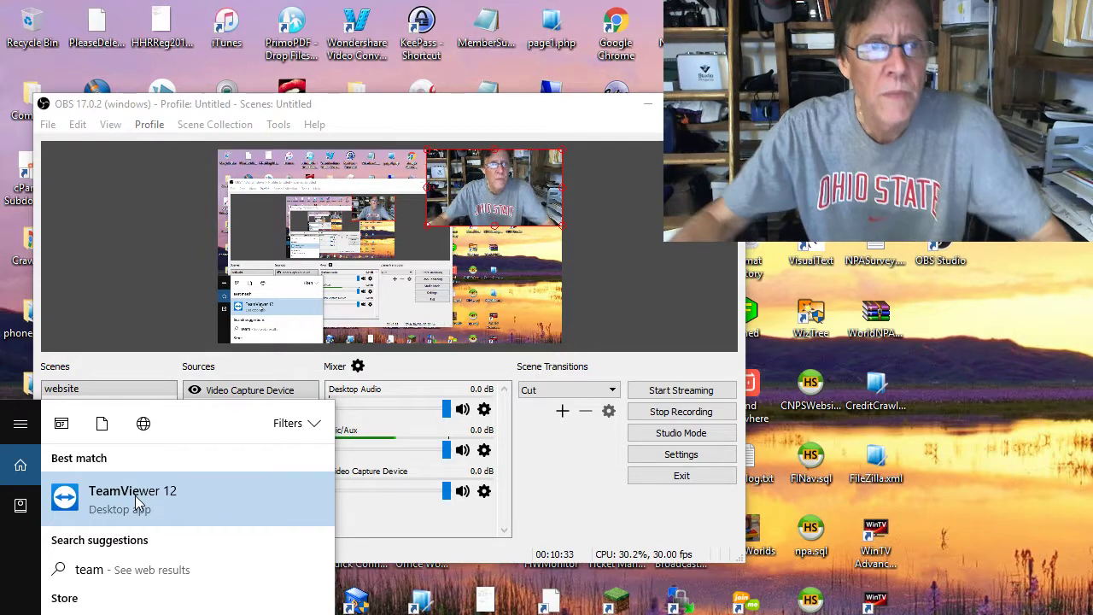
type("view")
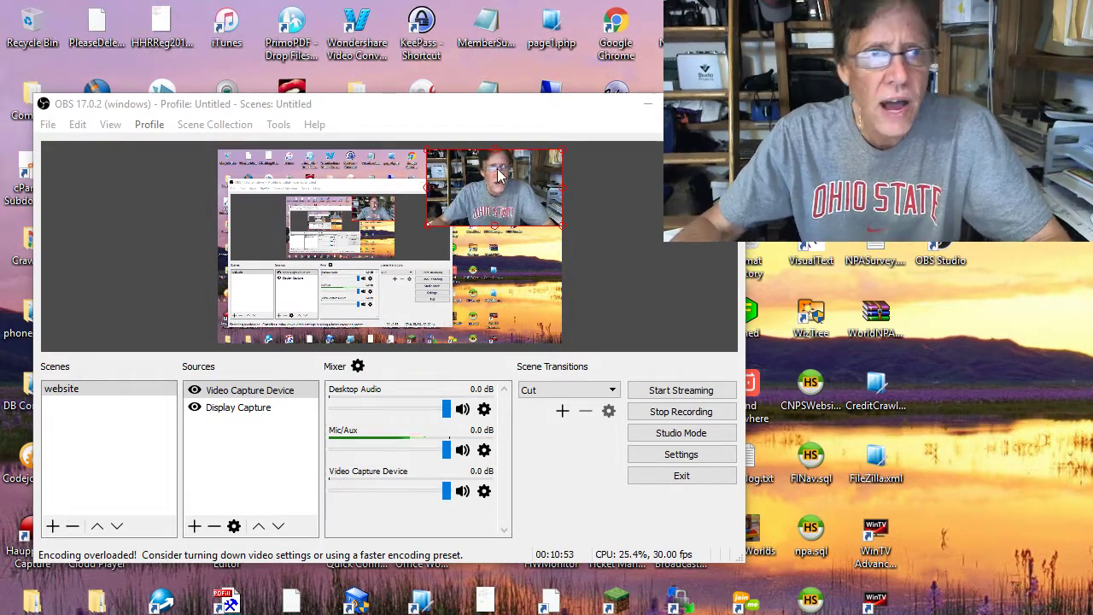
left_click_drag(483, 106, 471, 97)
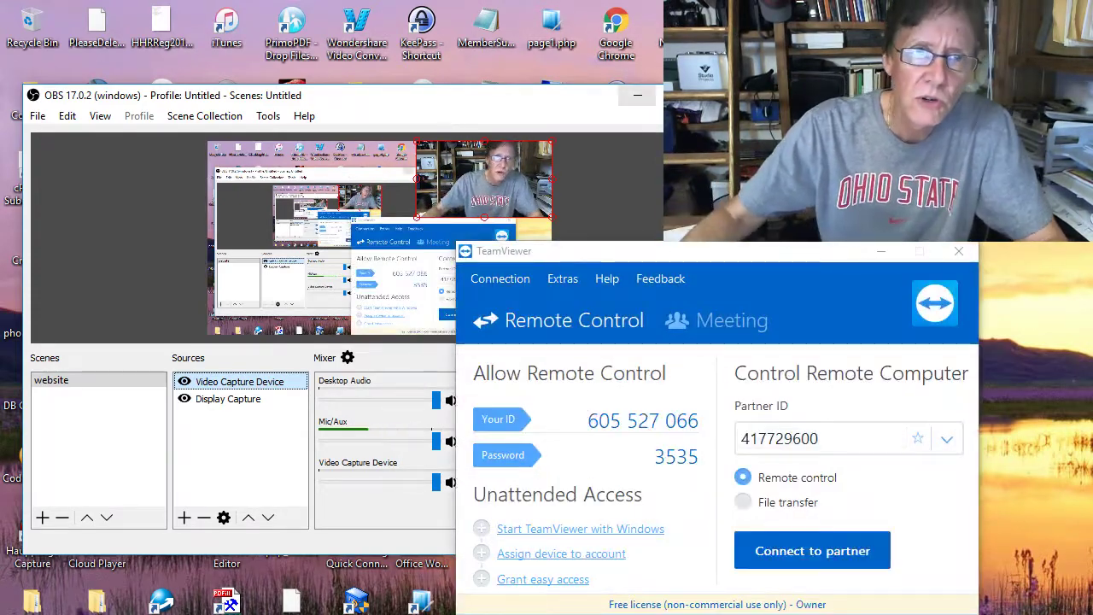
Step: Arrange the TeamViewer window in the upper-left area of the desktop, overlapping OBS and clear of the webcam overlay
left_click_drag(668, 252, 221, 195)
left_click_drag(170, 94, 334, 90)
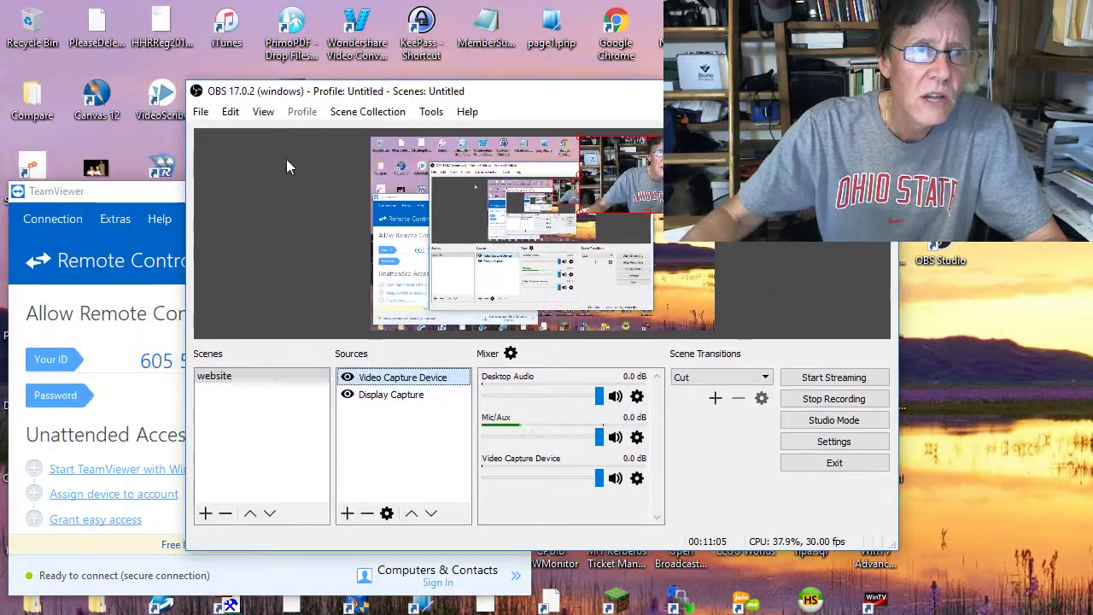
left_click_drag(156, 199, 174, 63)
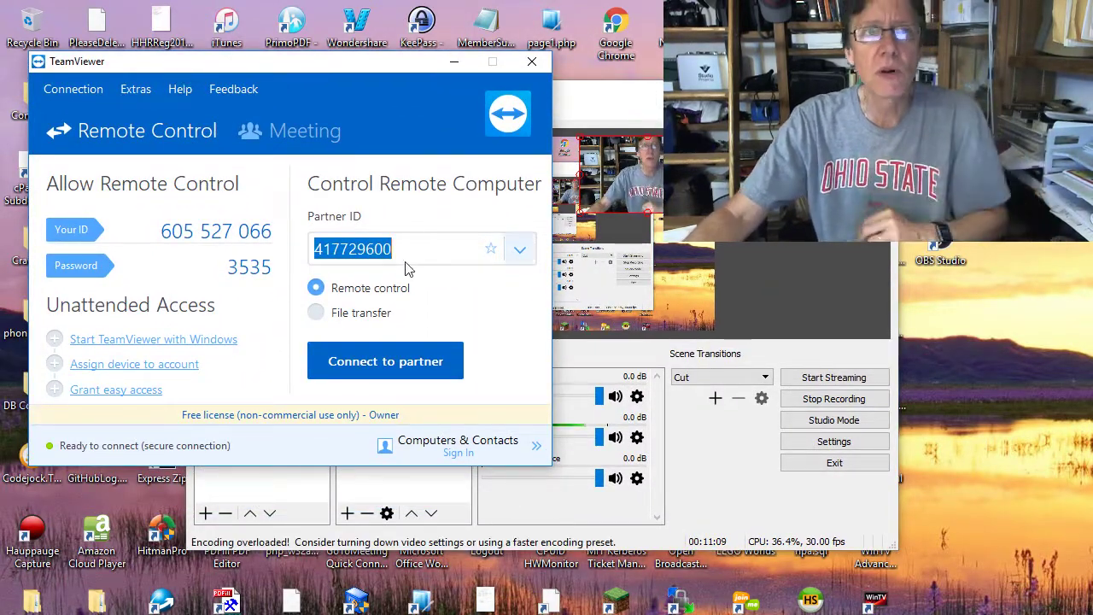
Step: Highlight the computer's own ID and password in TeamViewer, close it, and reposition the OBS window
left_click_drag(273, 232, 227, 305)
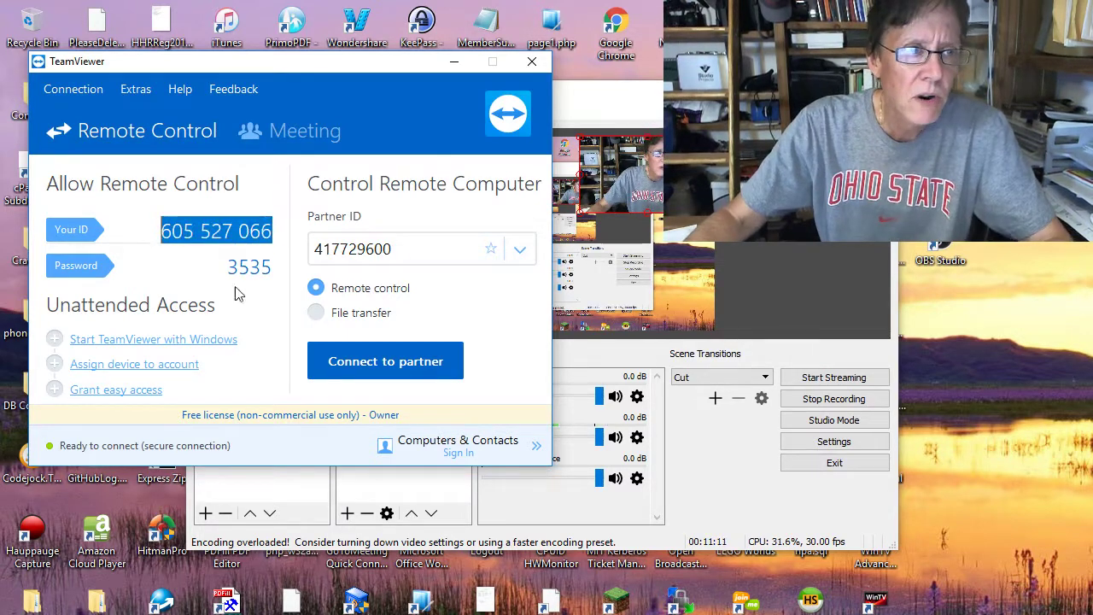
left_click_drag(267, 268, 224, 268)
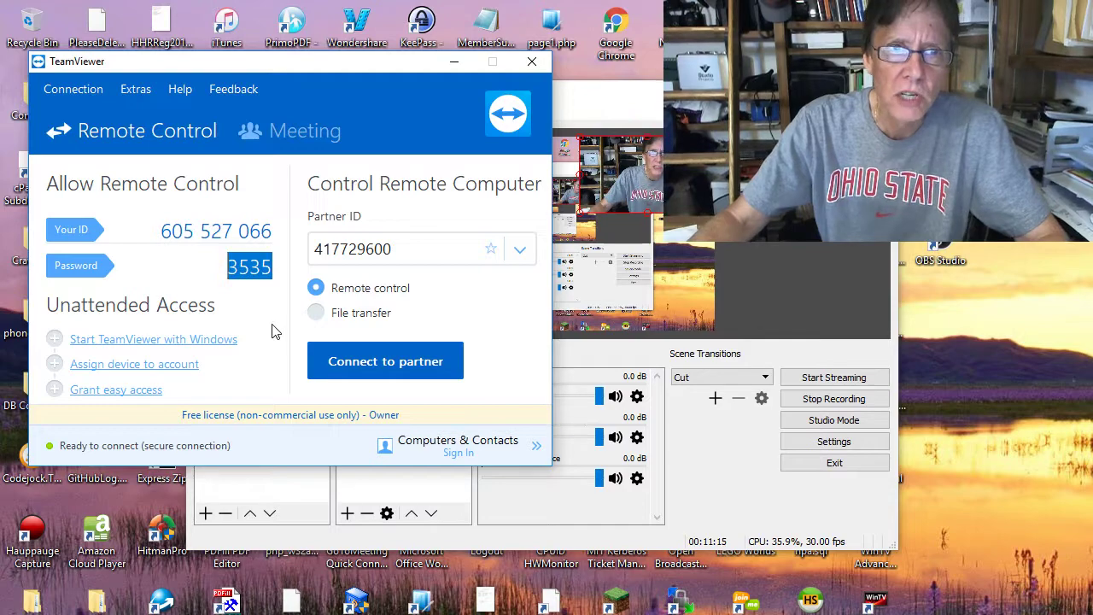
left_click(531, 61)
left_click_drag(562, 99, 468, 59)
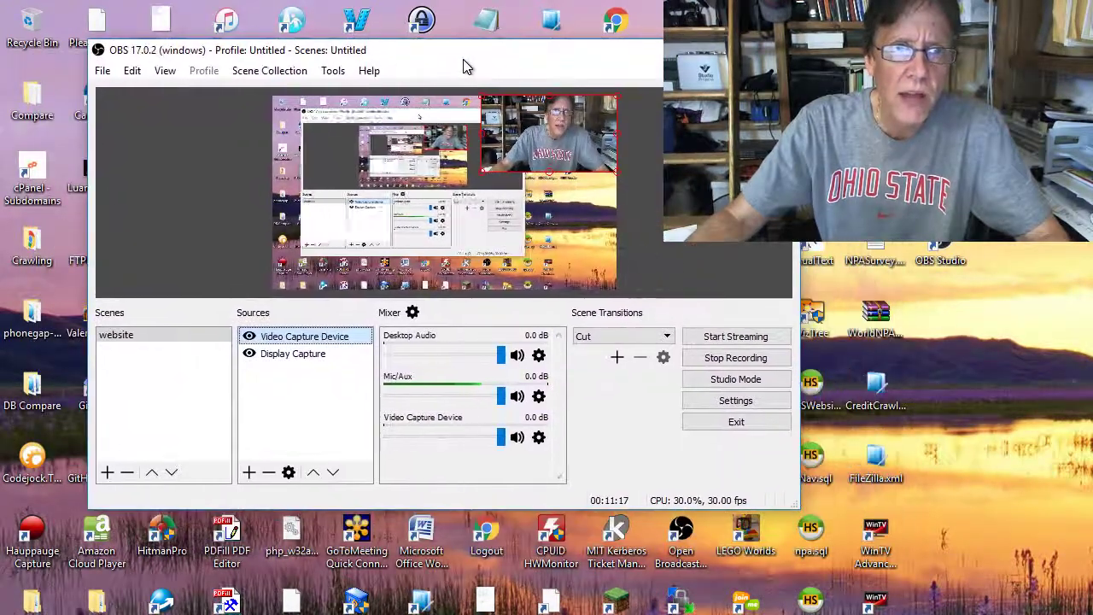